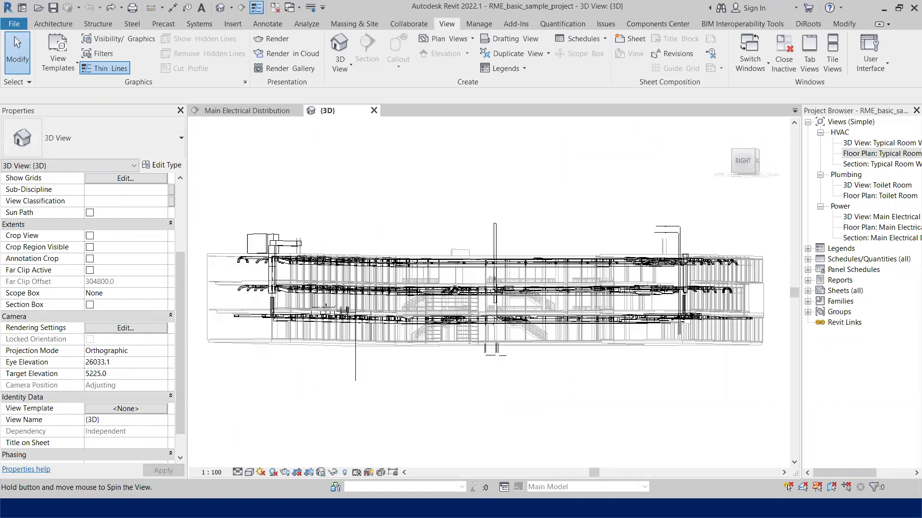
Step: Hide all model categories in the 3D view except Air Terminals
{"action": "key", "text": "v"}
{"action": "key", "text": "v"}
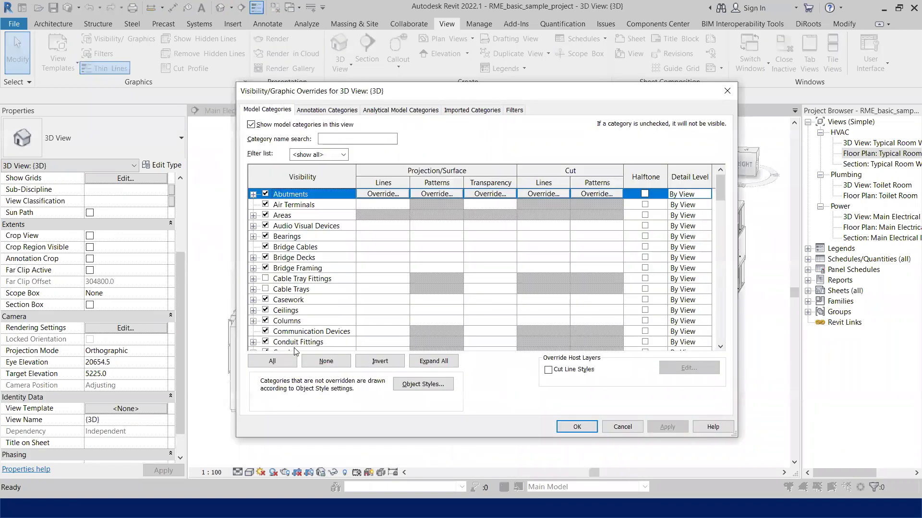
{"action": "left_click", "coordinate": [288, 361]}
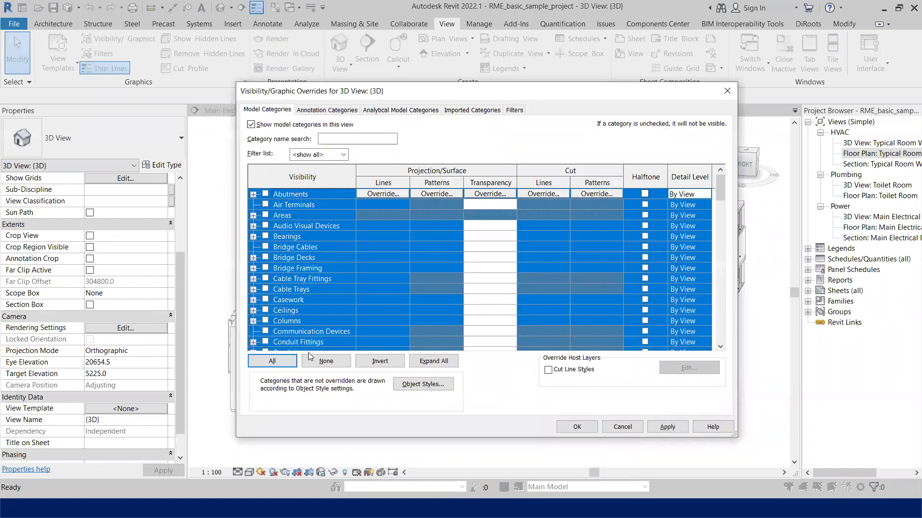
{"action": "left_click", "coordinate": [326, 361]}
{"action": "left_click", "coordinate": [266, 204]}
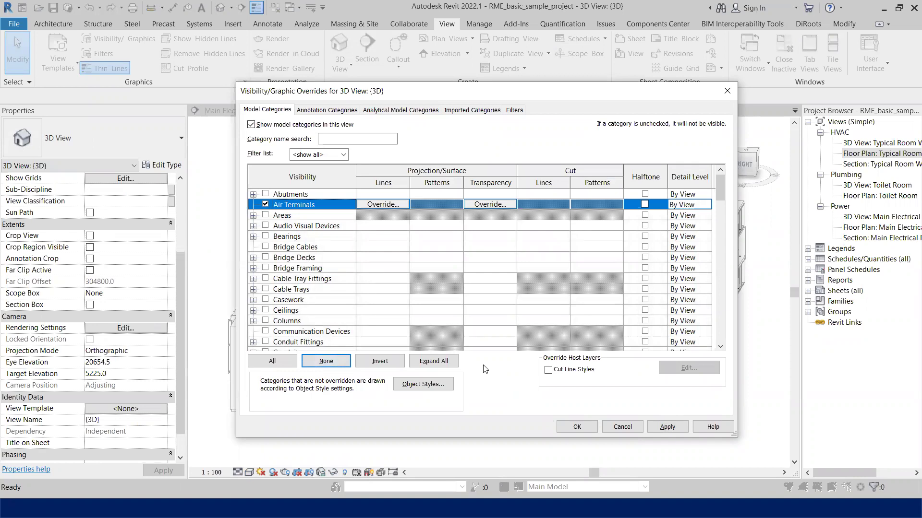
{"action": "left_click", "coordinate": [576, 427]}
Step: Make the Levels annotation category visible in the 3D view
{"action": "key", "text": "v"}
{"action": "key", "text": "g"}
{"action": "left_click", "coordinate": [327, 110]}
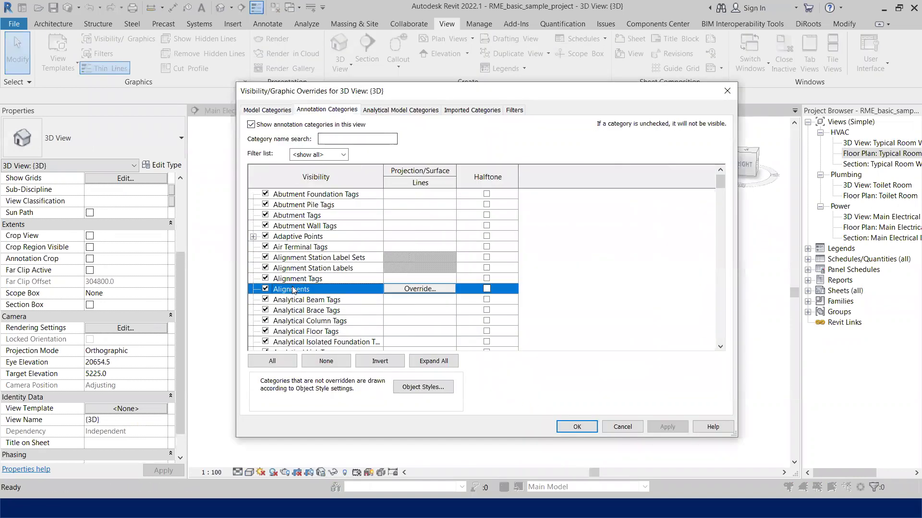
{"action": "scroll", "coordinate": [285, 330], "scroll_direction": "down", "scroll_amount": 5}
{"action": "left_click", "coordinate": [283, 299]}
{"action": "left_click", "coordinate": [266, 300]}
{"action": "left_click", "coordinate": [578, 427]}
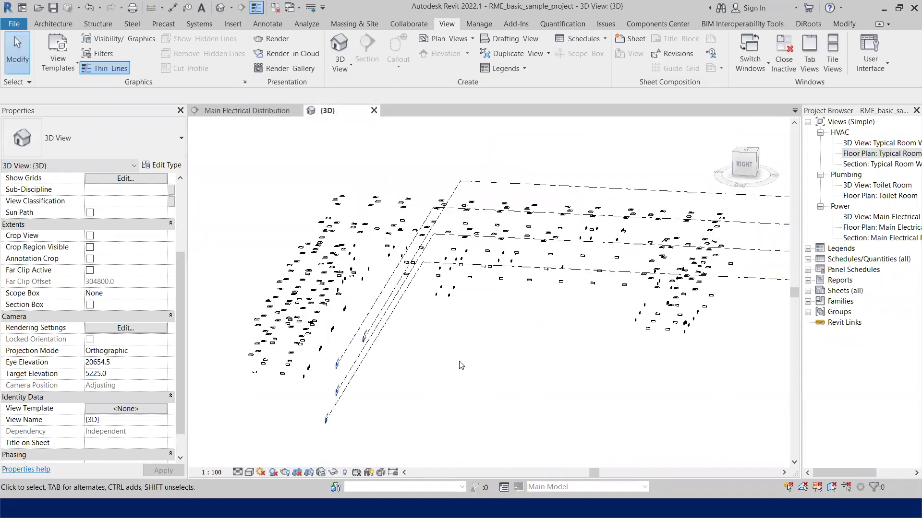
Step: Examine the levels and air terminals from the right side and from an angled 3D view
{"action": "left_click", "coordinate": [743, 163]}
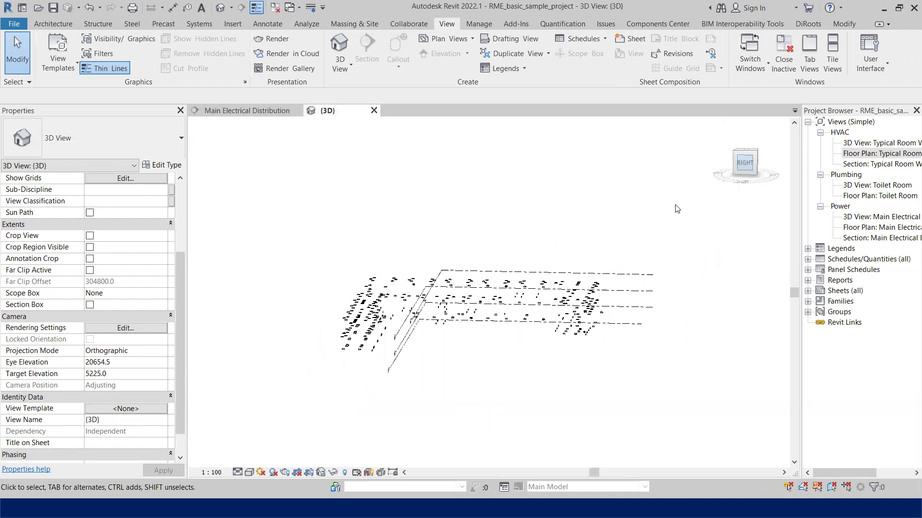
{"action": "scroll", "coordinate": [436, 297], "scroll_direction": "up", "scroll_amount": 3}
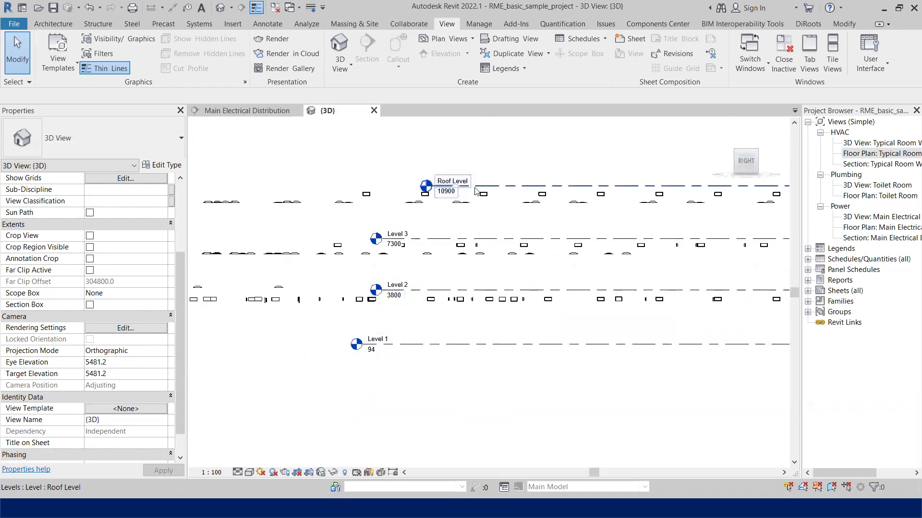
{"action": "scroll", "coordinate": [480, 208], "scroll_direction": "down", "scroll_amount": 1}
{"action": "middle_click_drag", "start_coordinate": [479, 207], "coordinate": [503, 258]}
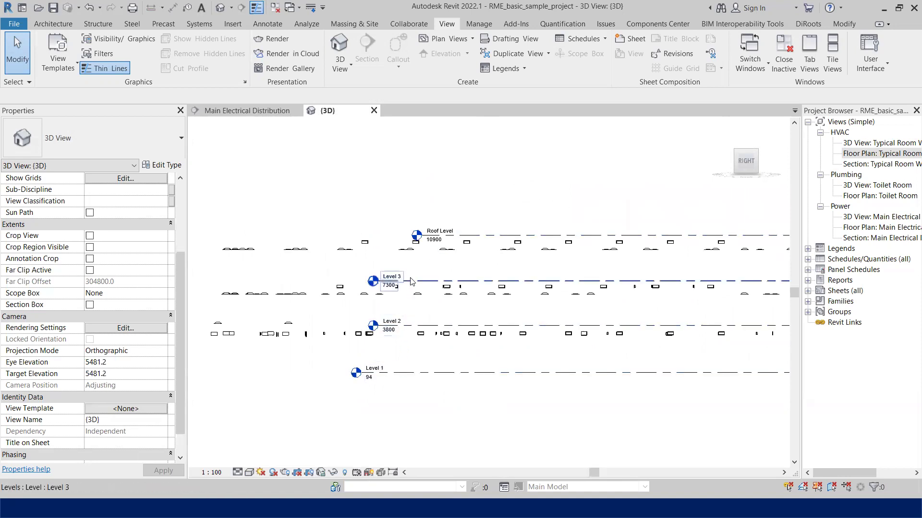
{"action": "middle_click_drag", "start_coordinate": [403, 290], "coordinate": [528, 269], "text": "shift"}
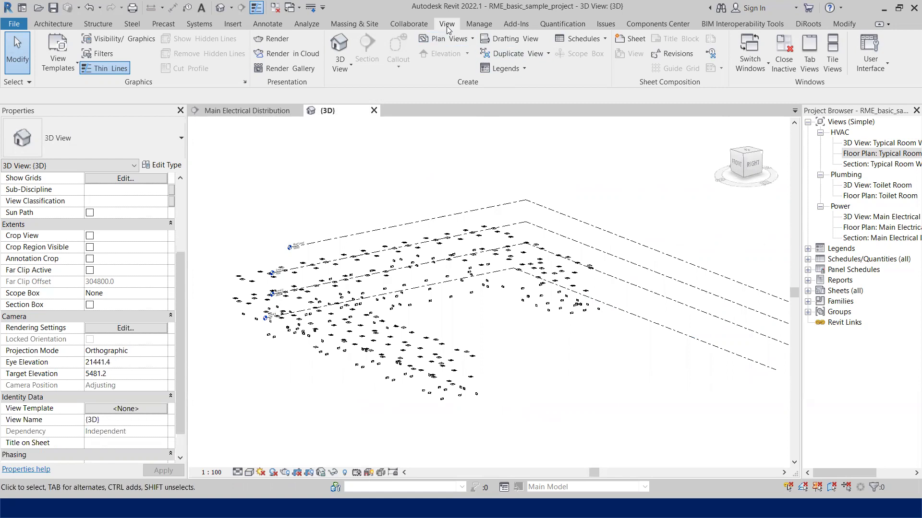
Step: Create a rule-based view filter named Air Terminals and select it in the filter list
{"action": "left_click", "coordinate": [105, 54]}
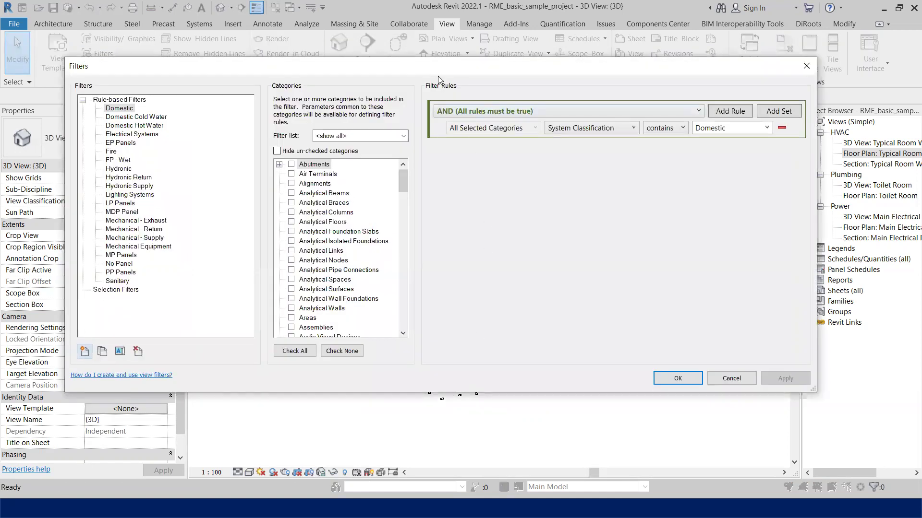
{"action": "left_click_drag", "start_coordinate": [435, 76], "coordinate": [482, 103]}
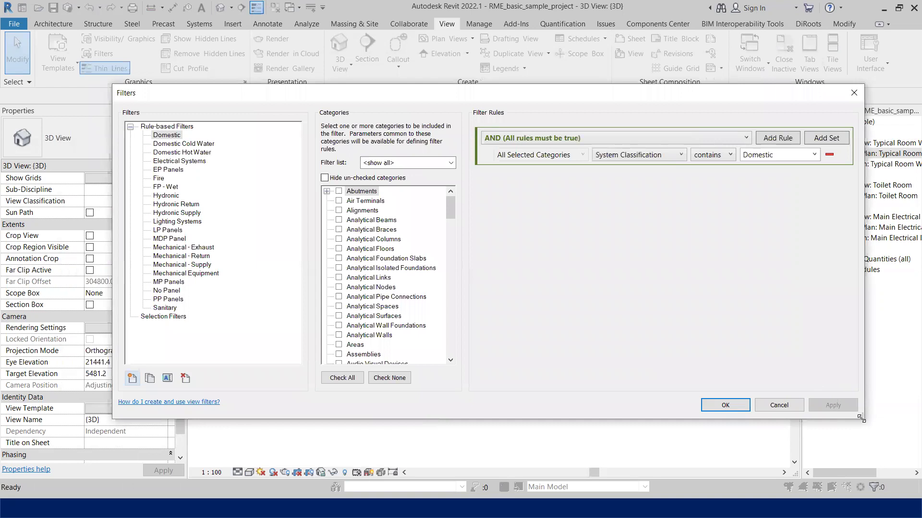
{"action": "left_click_drag", "start_coordinate": [861, 419], "coordinate": [870, 433]}
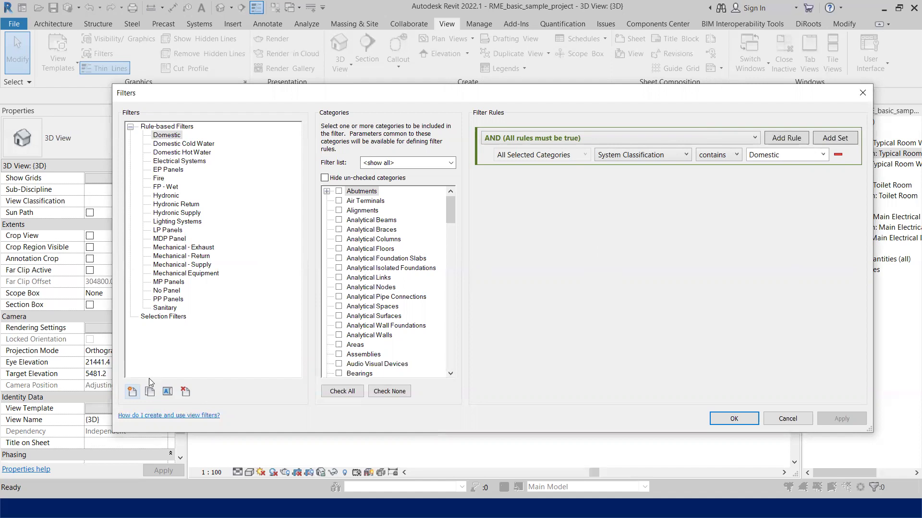
{"action": "left_click", "coordinate": [132, 392]}
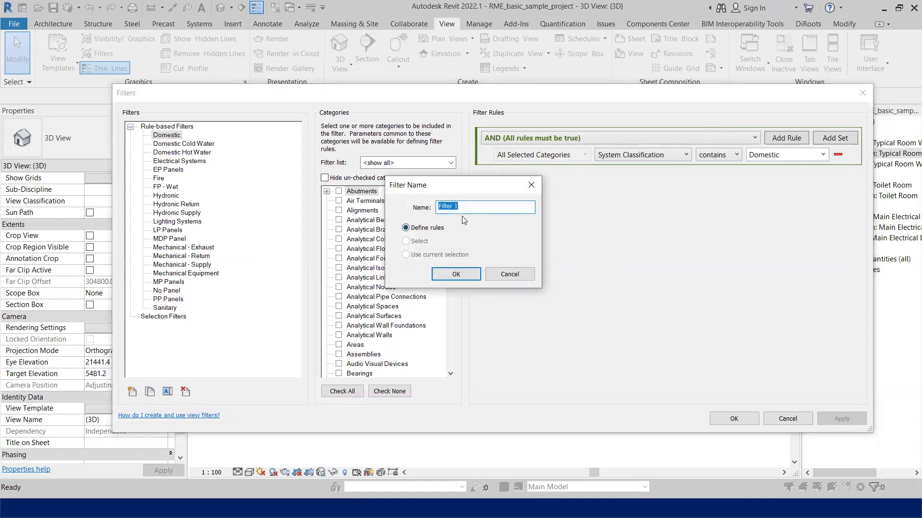
{"action": "type", "text": "Air Terminals"}
{"action": "left_click", "coordinate": [456, 274]}
{"action": "left_click", "coordinate": [177, 138]}
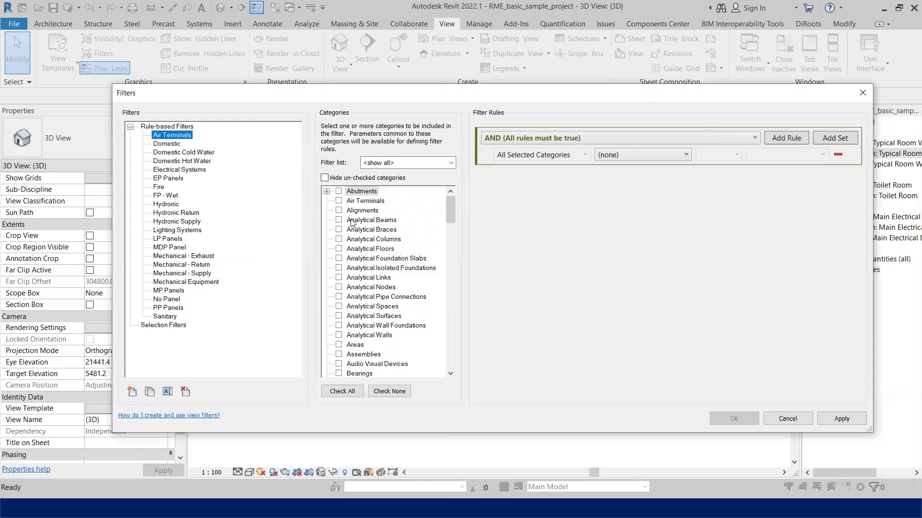
Step: Include the Air Terminals category in the new Air Terminals filter
{"action": "left_click", "coordinate": [358, 202]}
{"action": "left_click", "coordinate": [339, 201]}
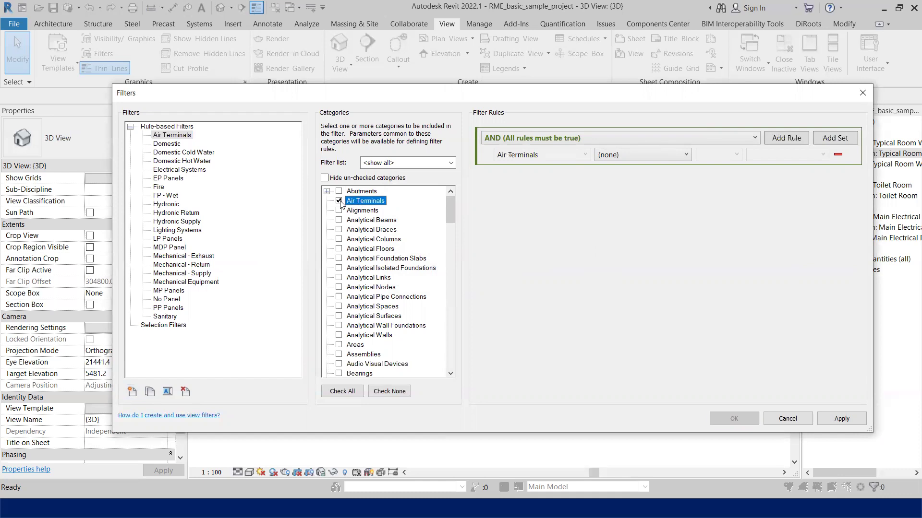
{"action": "left_click", "coordinate": [450, 164]}
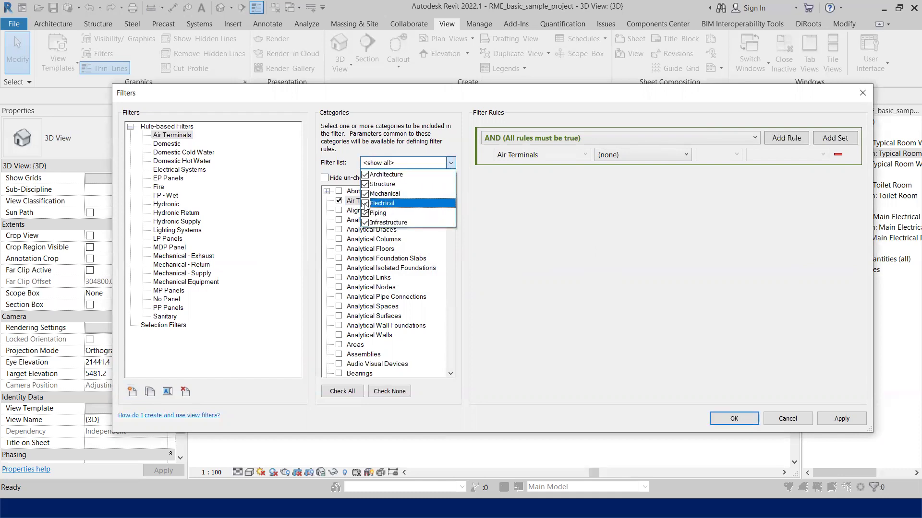
{"action": "left_click", "coordinate": [482, 246]}
{"action": "left_click", "coordinate": [371, 204]}
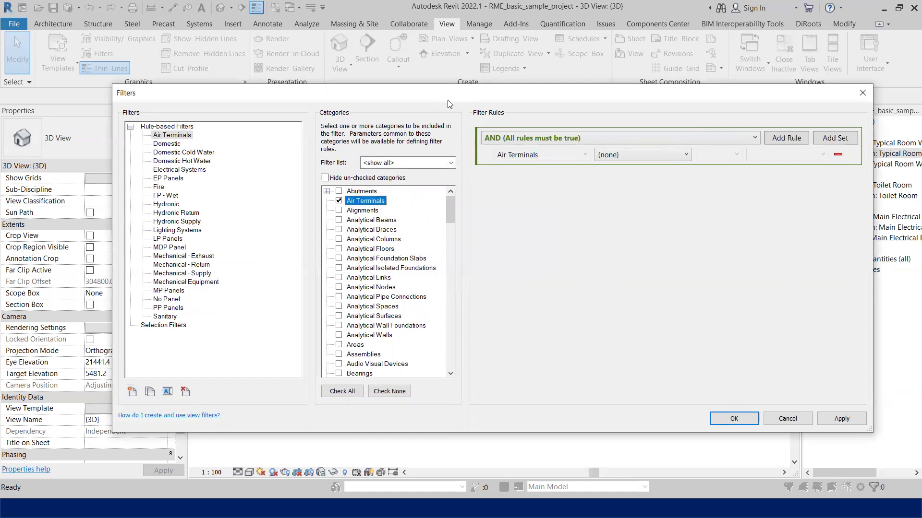
{"action": "left_click_drag", "start_coordinate": [448, 94], "coordinate": [426, 111]}
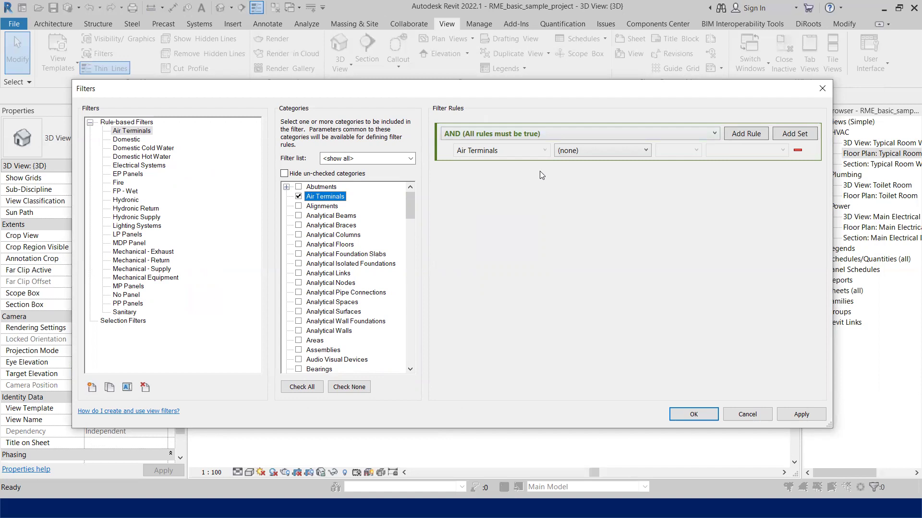
Step: Define the filter rule as System Type equals Supply Air and save the filter
{"action": "left_click", "coordinate": [608, 152]}
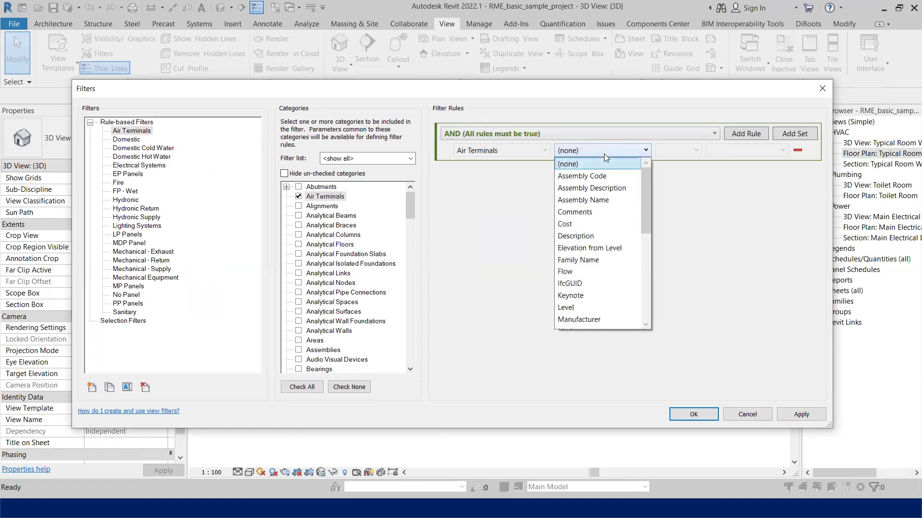
{"action": "left_click_drag", "start_coordinate": [648, 201], "coordinate": [645, 229]}
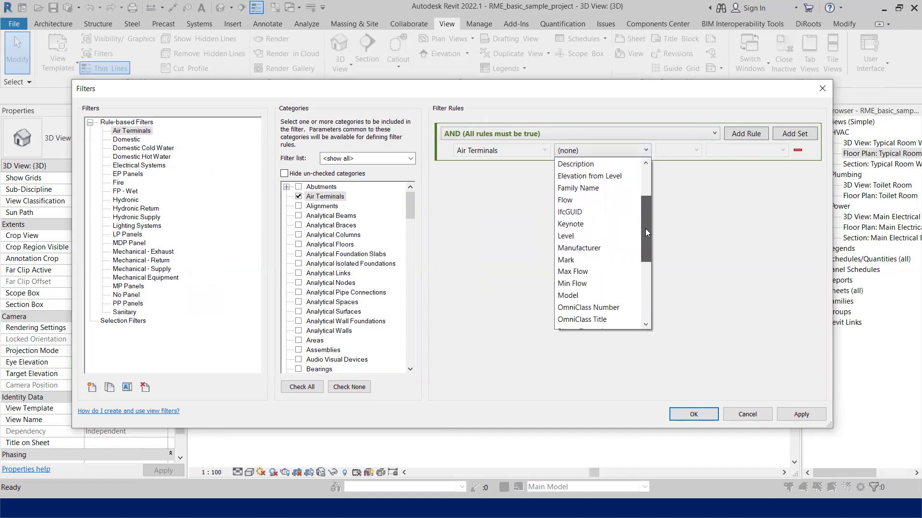
{"action": "left_click_drag", "start_coordinate": [645, 231], "coordinate": [645, 276]}
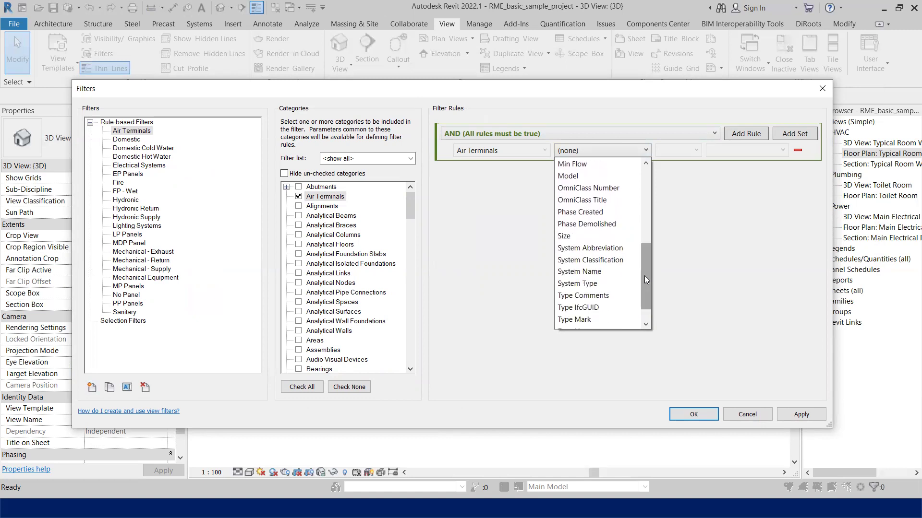
{"action": "left_click", "coordinate": [595, 285]}
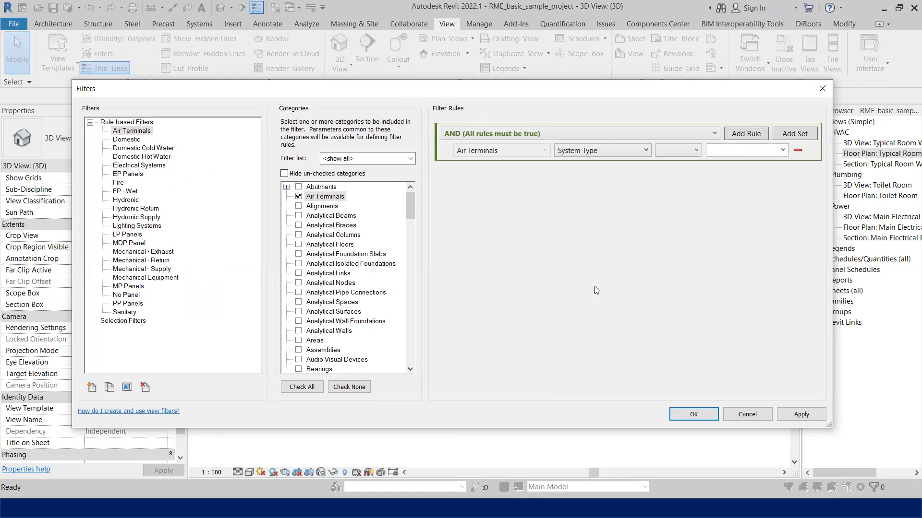
{"action": "left_click", "coordinate": [674, 154]}
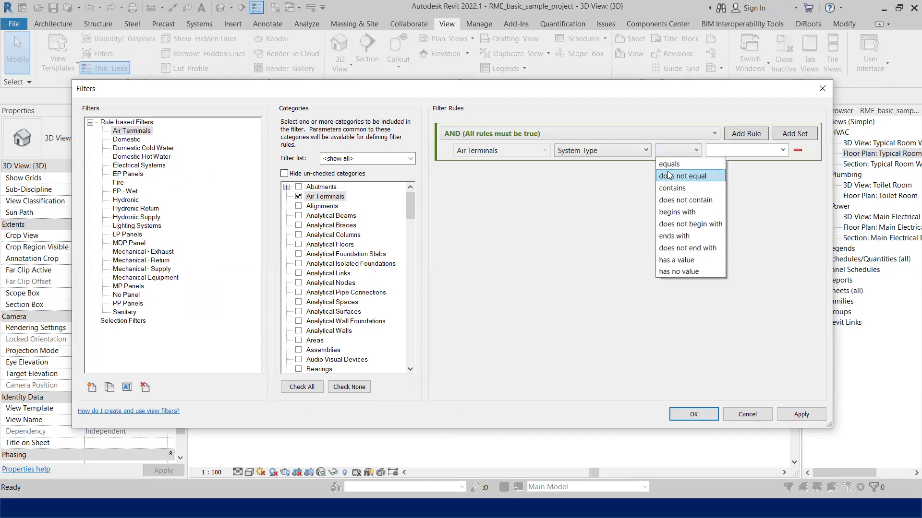
{"action": "left_click", "coordinate": [671, 163]}
{"action": "left_click", "coordinate": [768, 153]}
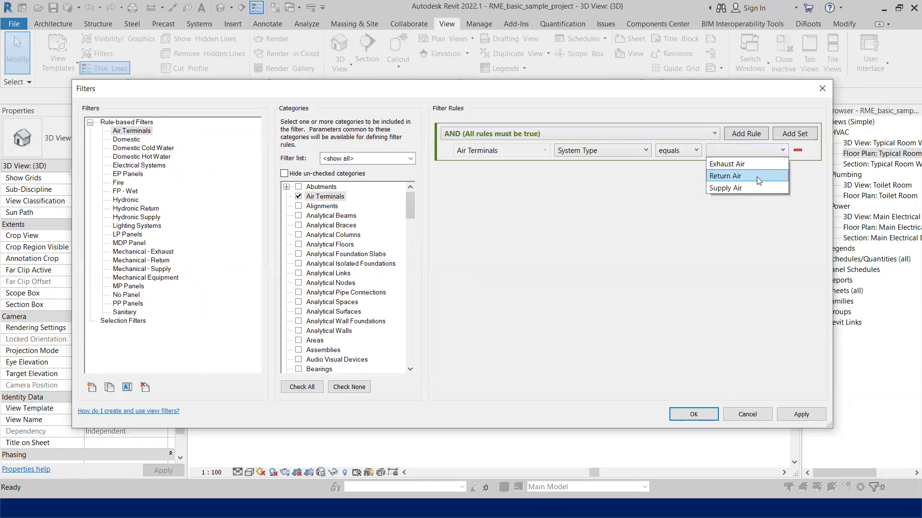
{"action": "left_click", "coordinate": [754, 187]}
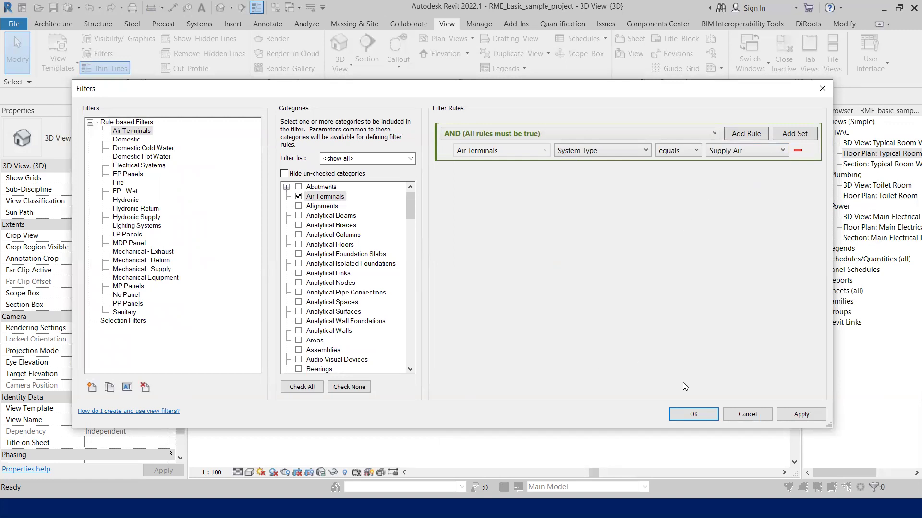
{"action": "left_click", "coordinate": [701, 419]}
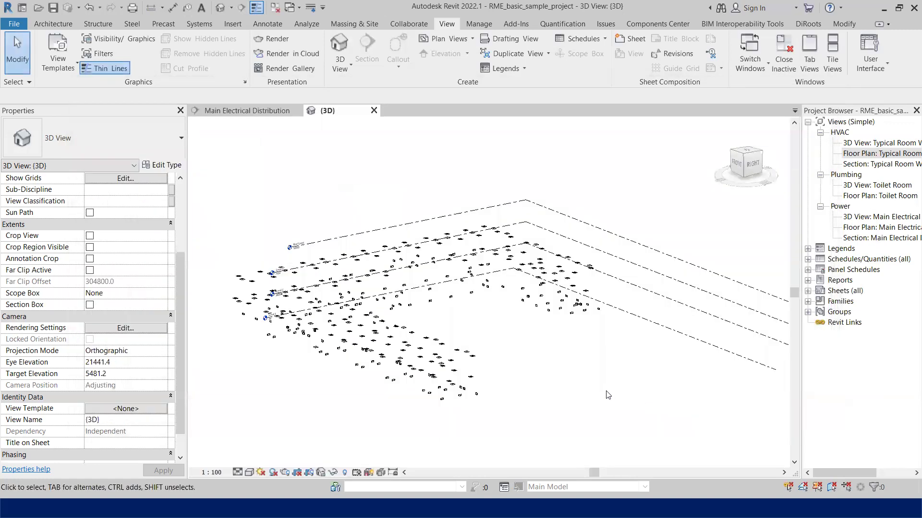
Step: Add the Air Terminals filter to the 3D view's visibility and graphic overrides
{"action": "key", "text": "v"}
{"action": "key", "text": "g"}
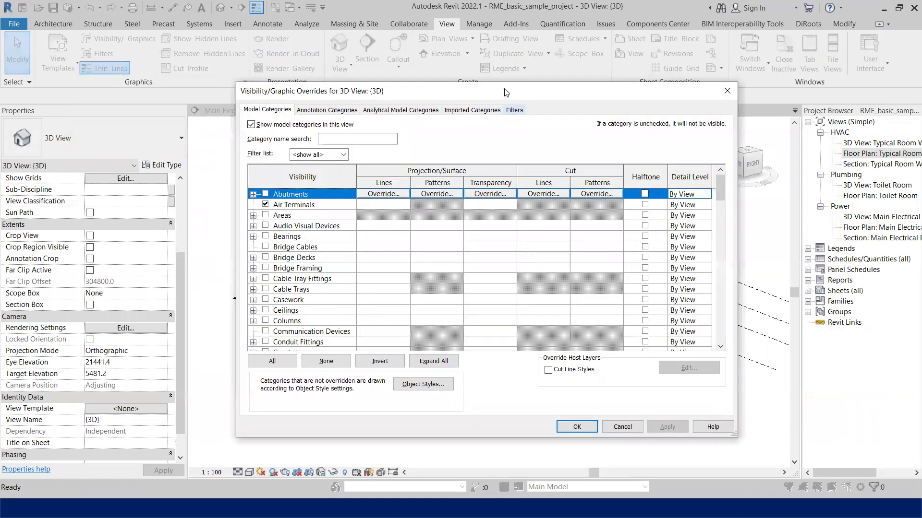
{"action": "left_click", "coordinate": [515, 111]}
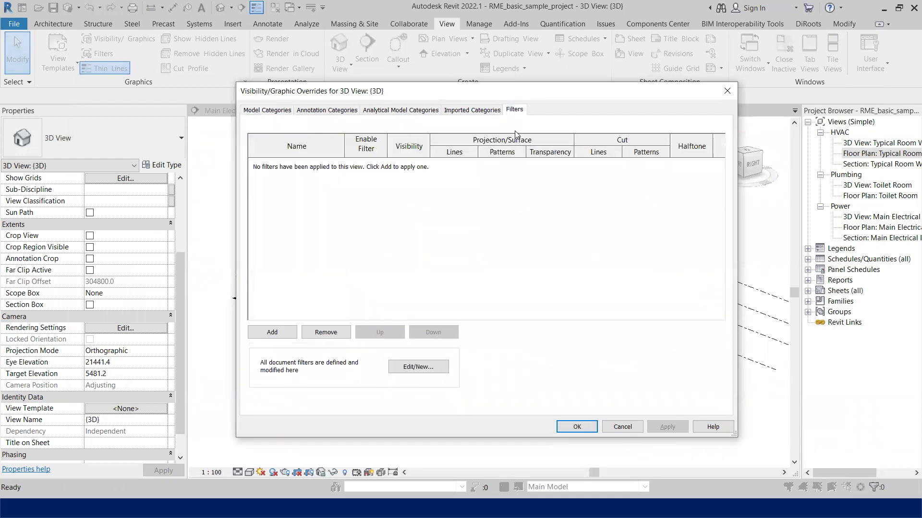
{"action": "left_click", "coordinate": [281, 333]}
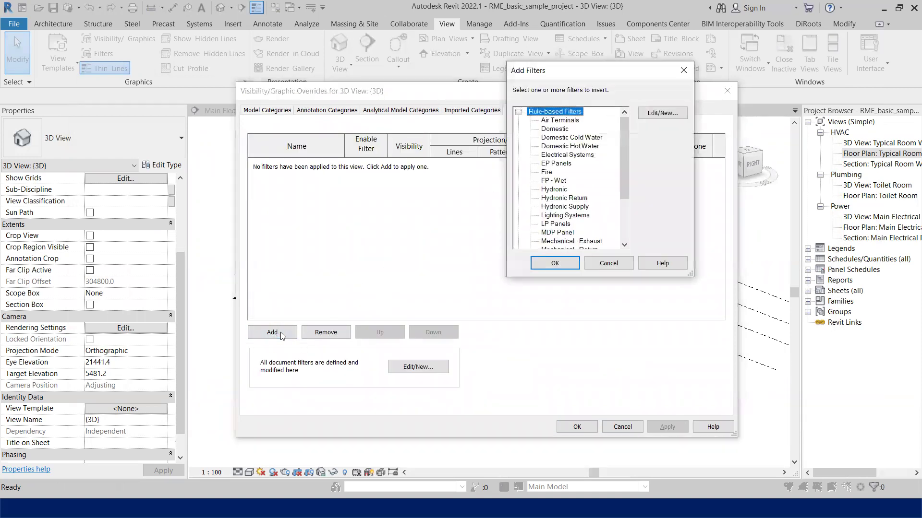
{"action": "left_click", "coordinate": [552, 122]}
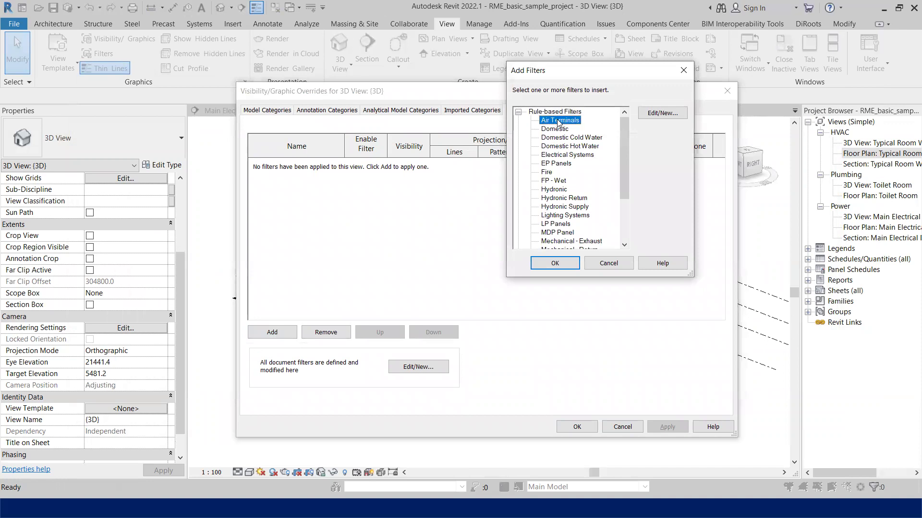
{"action": "left_click", "coordinate": [564, 264]}
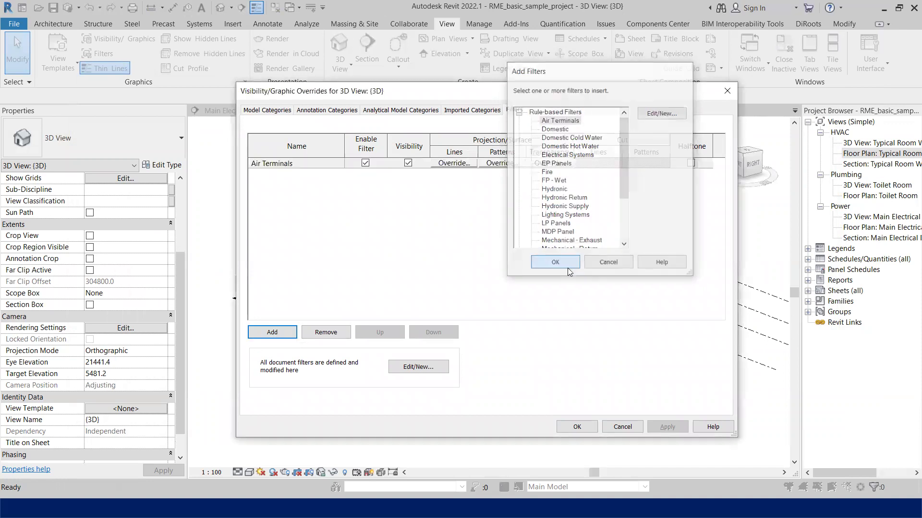
Step: Override the Air Terminals filter's projection/surface foreground pattern with a solid fill in red
{"action": "left_click", "coordinate": [493, 163]}
{"action": "left_click", "coordinate": [504, 226]}
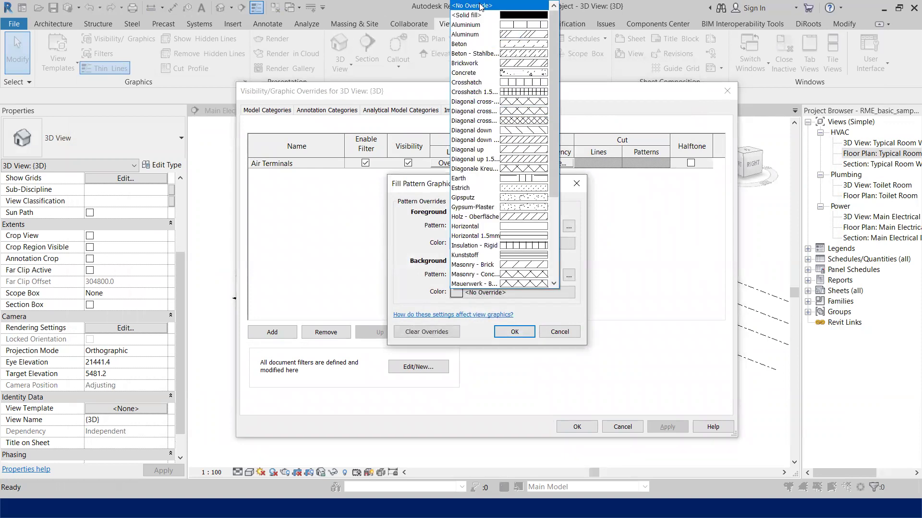
{"action": "left_click", "coordinate": [482, 14]}
{"action": "left_click", "coordinate": [483, 242]}
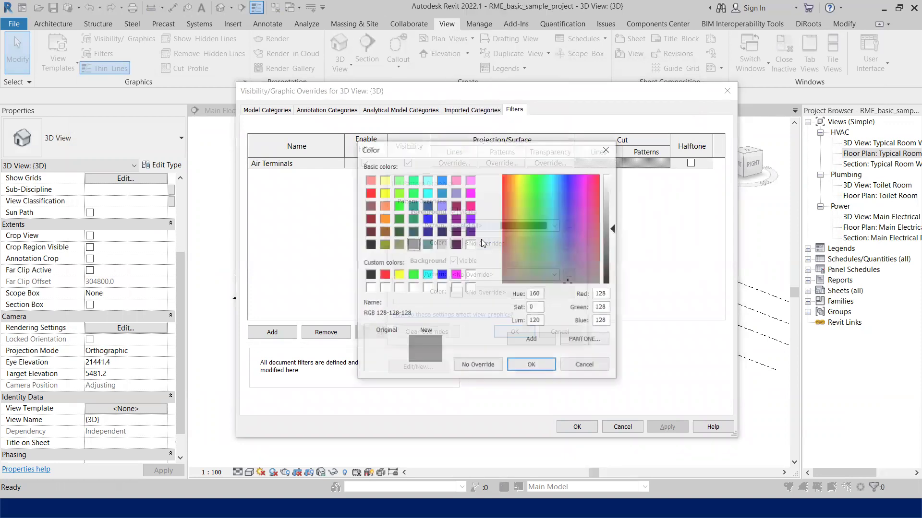
{"action": "left_click", "coordinate": [384, 275]}
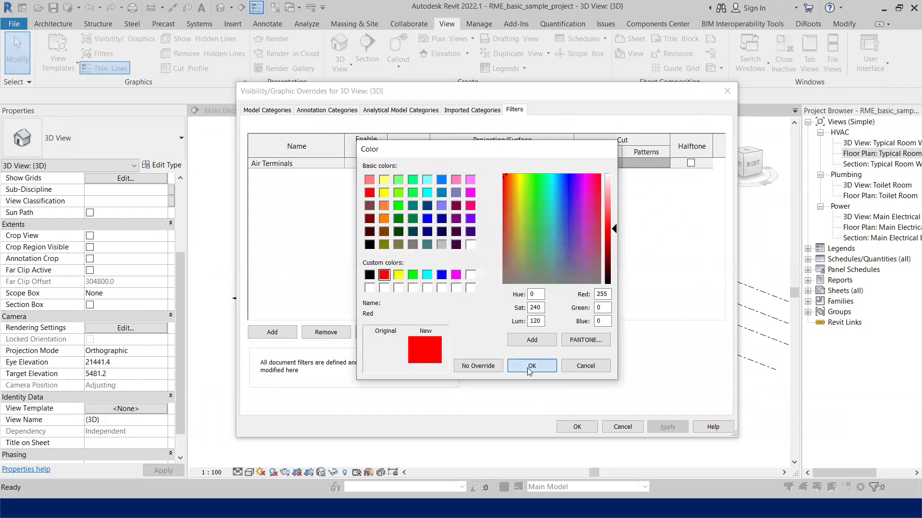
{"action": "left_click", "coordinate": [531, 365]}
{"action": "left_click", "coordinate": [514, 332]}
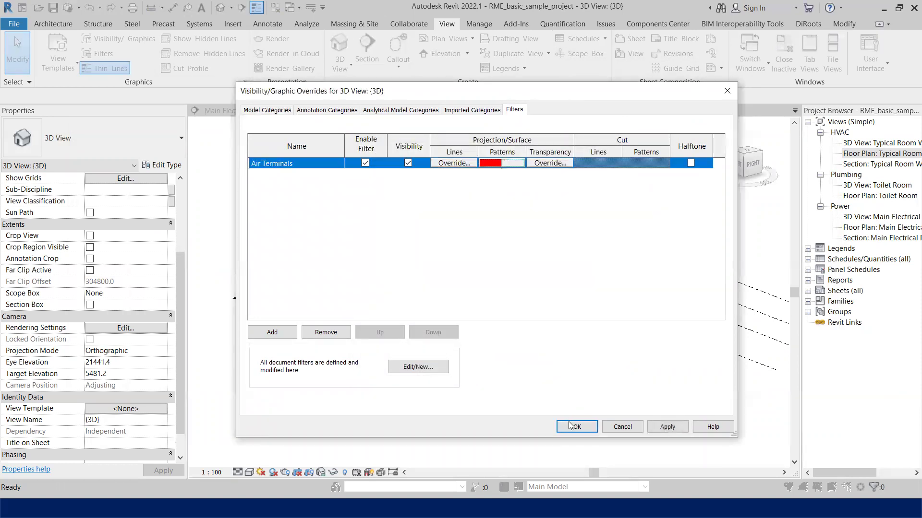
Step: Apply the filter overrides to the 3D view and inspect the system properties of an uncoloured return diffuser hosted on Level 2
{"action": "left_click", "coordinate": [576, 427]}
{"action": "scroll", "coordinate": [336, 341], "scroll_direction": "up", "scroll_amount": 6}
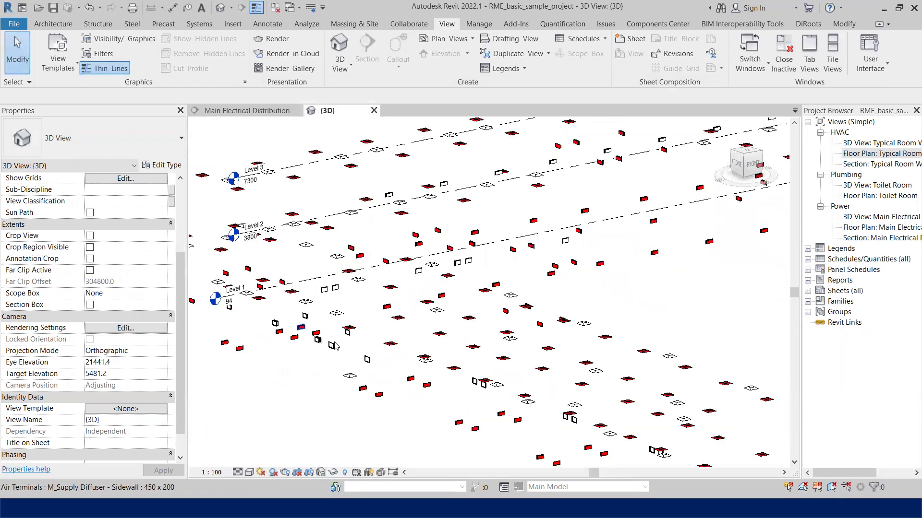
{"action": "middle_click_drag", "start_coordinate": [406, 384], "coordinate": [290, 364], "text": "shift"}
{"action": "scroll", "coordinate": [289, 363], "scroll_direction": "up", "scroll_amount": 3}
{"action": "scroll", "coordinate": [288, 206], "scroll_direction": "up", "scroll_amount": 4}
{"action": "middle_click_drag", "start_coordinate": [273, 216], "coordinate": [393, 302]}
{"action": "scroll", "coordinate": [393, 303], "scroll_direction": "up", "scroll_amount": 3}
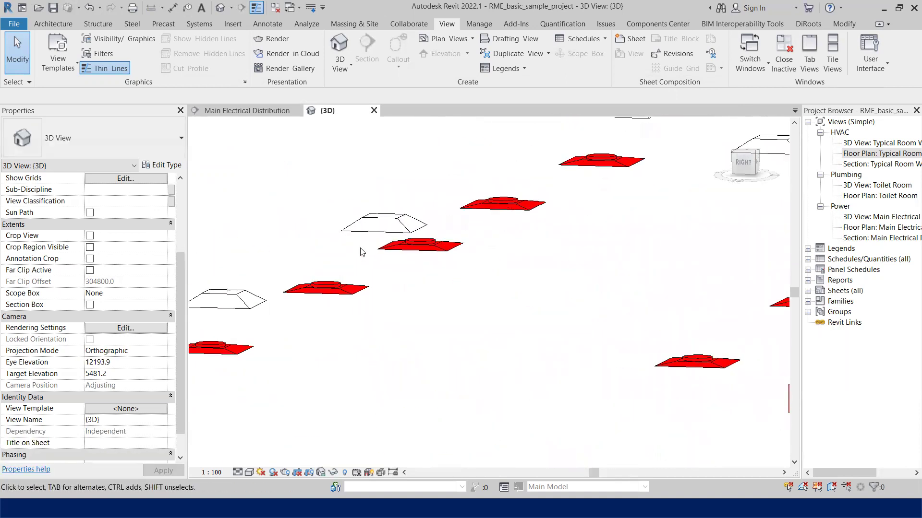
{"action": "left_click", "coordinate": [370, 231]}
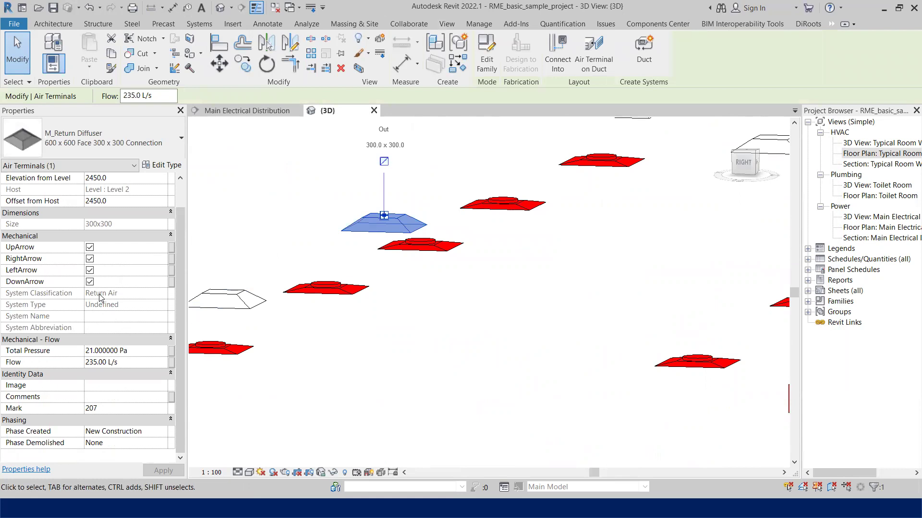
Step: Orient the 3D view to the Right side so all levels are seen in elevation
{"action": "scroll", "coordinate": [395, 280], "scroll_direction": "down", "scroll_amount": 4}
{"action": "scroll", "coordinate": [395, 281], "scroll_direction": "down", "scroll_amount": 2}
{"action": "middle_click_drag", "start_coordinate": [395, 280], "coordinate": [658, 337]}
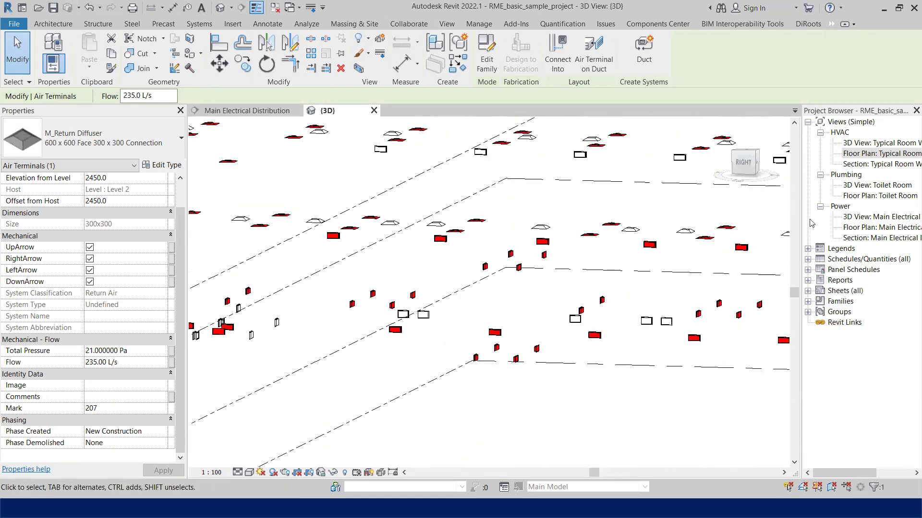
{"action": "left_click", "coordinate": [743, 162]}
{"action": "scroll", "coordinate": [494, 298], "scroll_direction": "down", "scroll_amount": 5}
{"action": "middle_click_drag", "start_coordinate": [494, 298], "coordinate": [599, 386]}
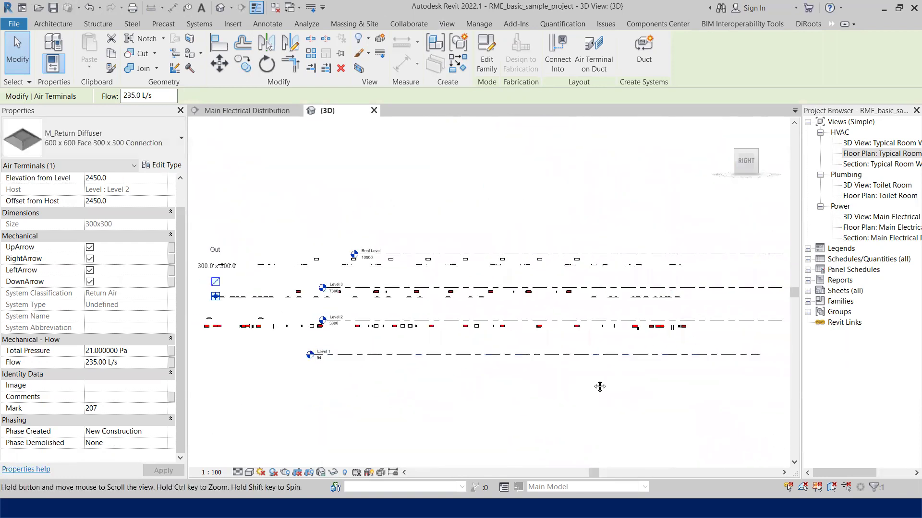
Step: Compare the system classification and system type of a neighbouring return diffuser and supply diffuser on Level 3
{"action": "left_click", "coordinate": [465, 231]}
{"action": "scroll", "coordinate": [465, 231], "scroll_direction": "up", "scroll_amount": 6}
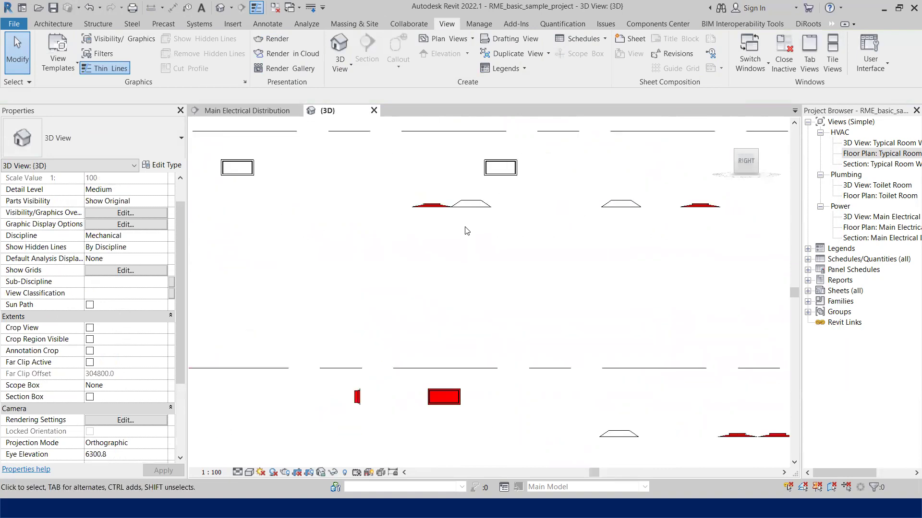
{"action": "scroll", "coordinate": [432, 209], "scroll_direction": "up", "scroll_amount": 3}
{"action": "left_click", "coordinate": [496, 204]}
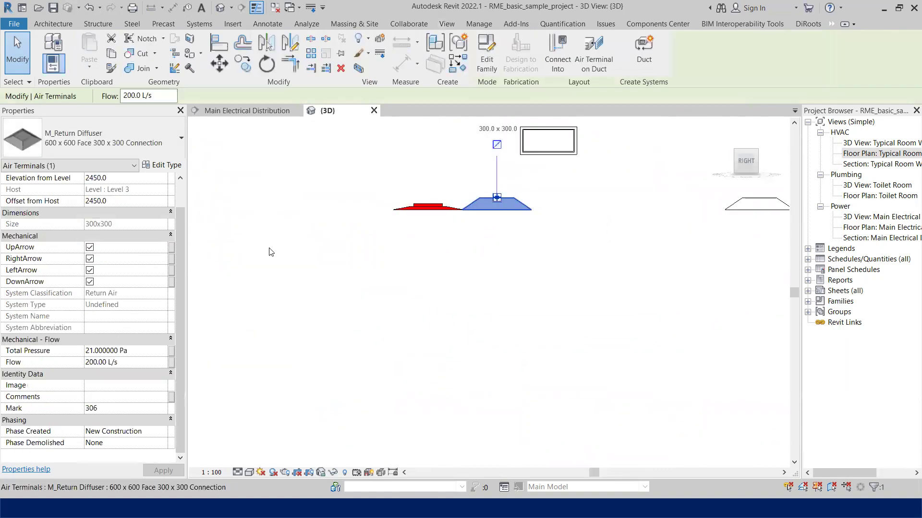
{"action": "left_click", "coordinate": [435, 207]}
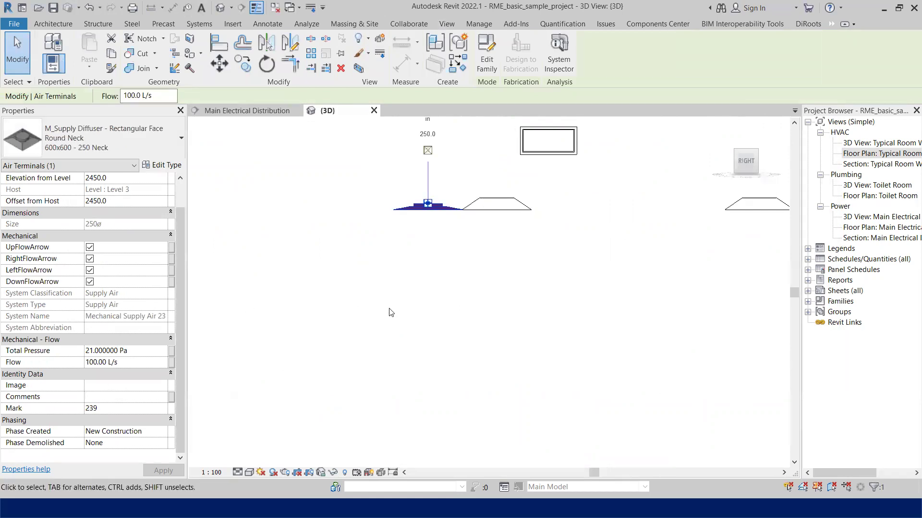
{"action": "left_click", "coordinate": [447, 302]}
{"action": "scroll", "coordinate": [480, 295], "scroll_direction": "down", "scroll_amount": 5}
{"action": "scroll", "coordinate": [547, 291], "scroll_direction": "down", "scroll_amount": 2}
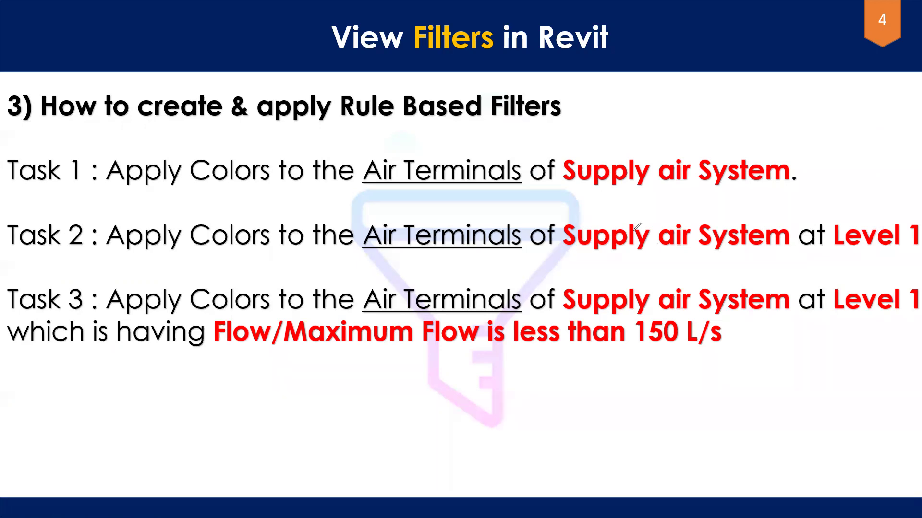
{"action": "left_click_drag", "start_coordinate": [628, 199], "coordinate": [628, 218]}
{"action": "mouse_move", "coordinate": [627, 194]}
{"action": "left_mouse_down"}
{"action": "mouse_move", "coordinate": [617, 220]}
{"action": "mouse_move", "coordinate": [632, 224]}
{"action": "mouse_move", "coordinate": [646, 203]}
{"action": "mouse_move", "coordinate": [621, 196]}
{"action": "left_mouse_up"}
{"action": "left_click_drag", "start_coordinate": [850, 203], "coordinate": [860, 225]}
{"action": "mouse_move", "coordinate": [843, 192]}
{"action": "left_mouse_down"}
{"action": "mouse_move", "coordinate": [854, 228]}
{"action": "mouse_move", "coordinate": [871, 220]}
{"action": "mouse_move", "coordinate": [846, 191]}
{"action": "left_mouse_up"}
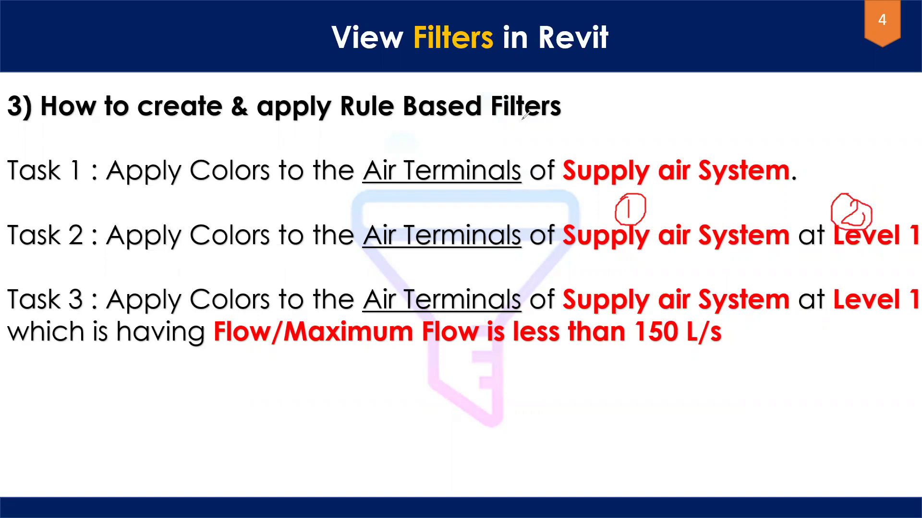
{"action": "key", "text": "e"}
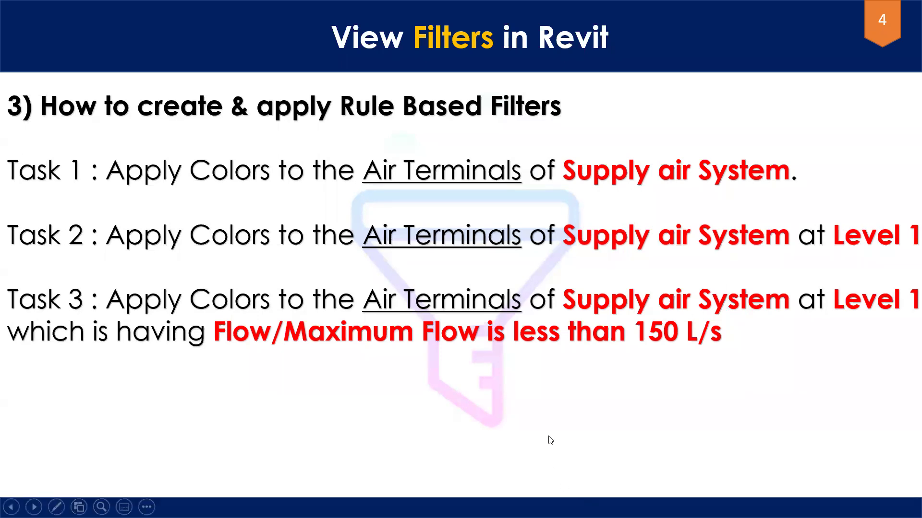
{"action": "key", "text": "Right"}
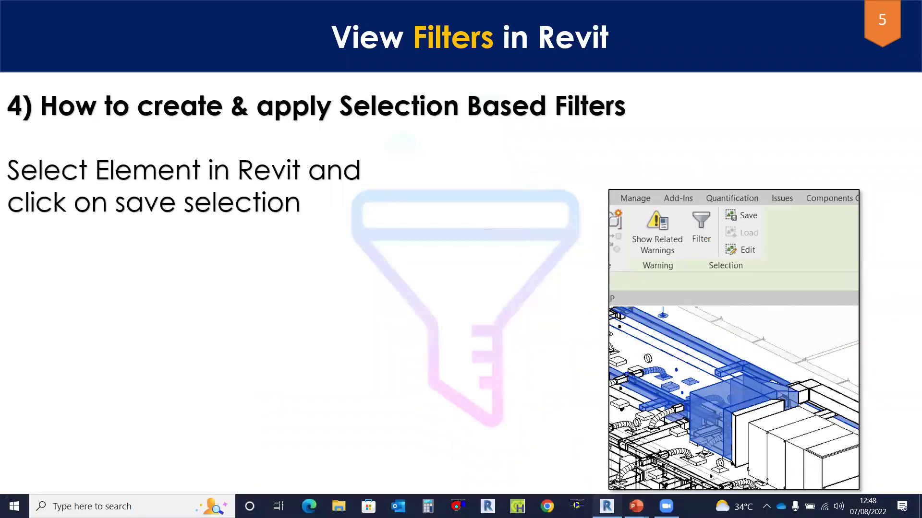
Step: Switch back to Revit and open the Air Terminals rule-based filter for editing
{"action": "key", "text": "alt+Tab"}
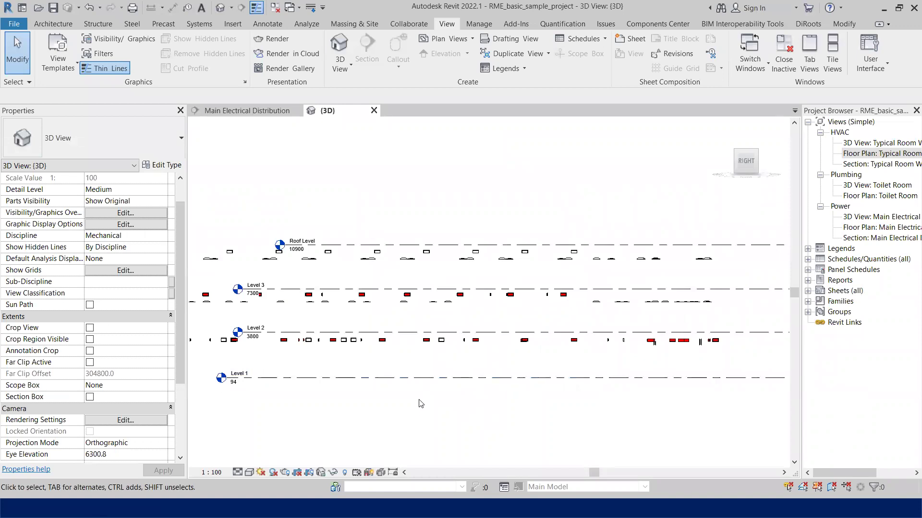
{"action": "key", "text": "z"}
{"action": "key", "text": "f"}
{"action": "left_click", "coordinate": [96, 53]}
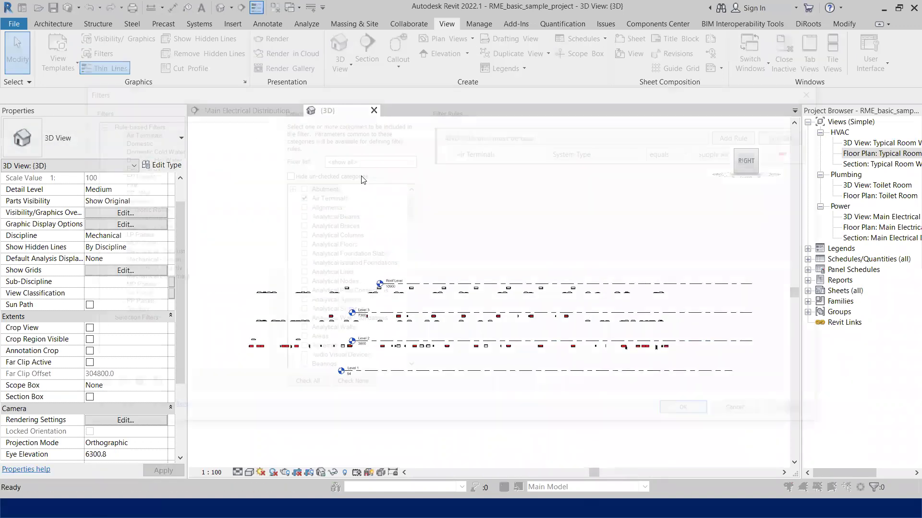
{"action": "left_click", "coordinate": [140, 131]}
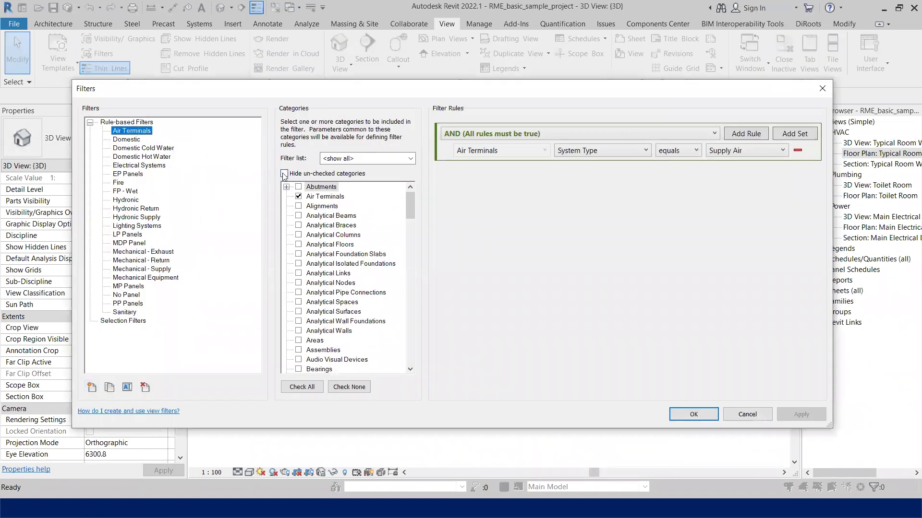
{"action": "left_click_drag", "start_coordinate": [541, 93], "coordinate": [536, 93]}
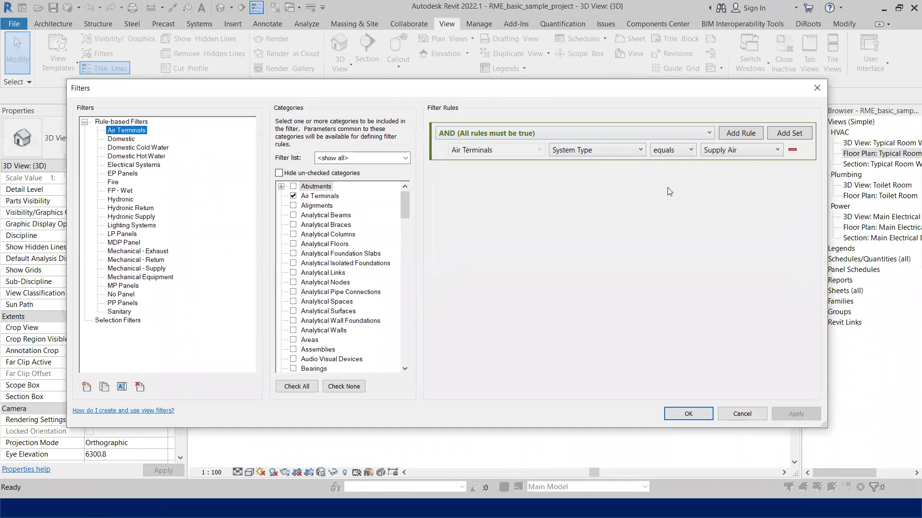
Step: Add a second rule to the Air Terminals filter with Level equals Level 1
{"action": "left_click", "coordinate": [740, 134]}
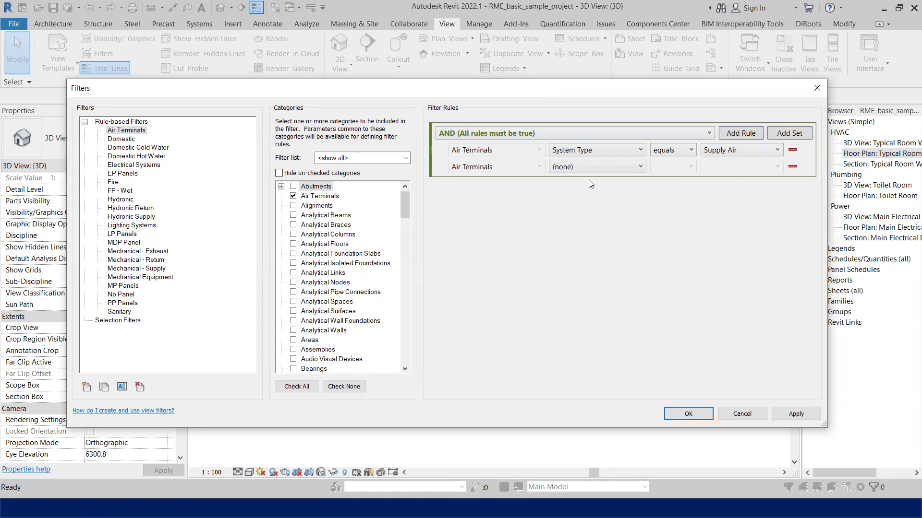
{"action": "left_click", "coordinate": [595, 165]}
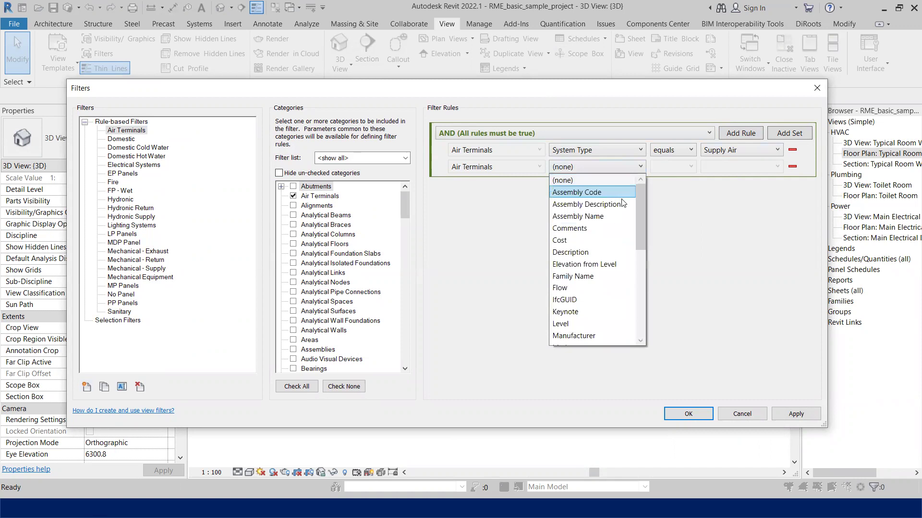
{"action": "left_click_drag", "start_coordinate": [639, 223], "coordinate": [641, 260]}
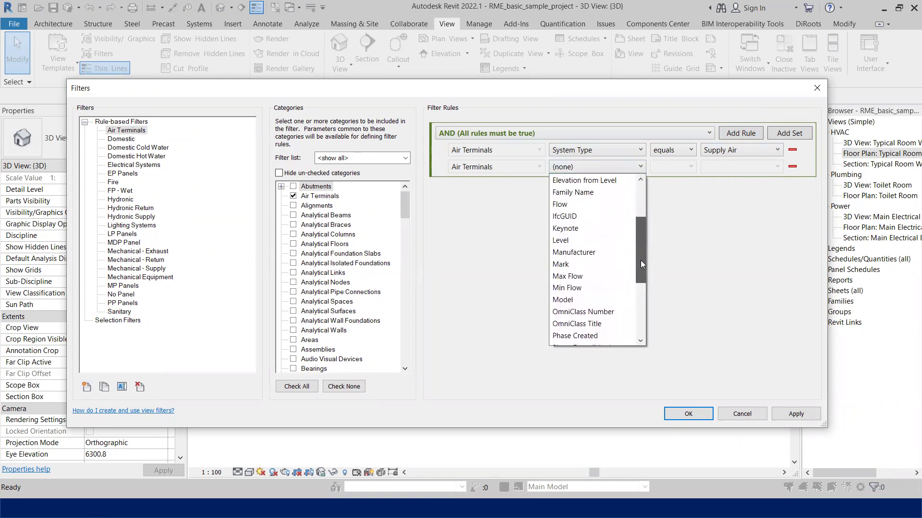
{"action": "left_click", "coordinate": [589, 239]}
{"action": "left_click", "coordinate": [672, 167]}
{"action": "left_click", "coordinate": [669, 179]}
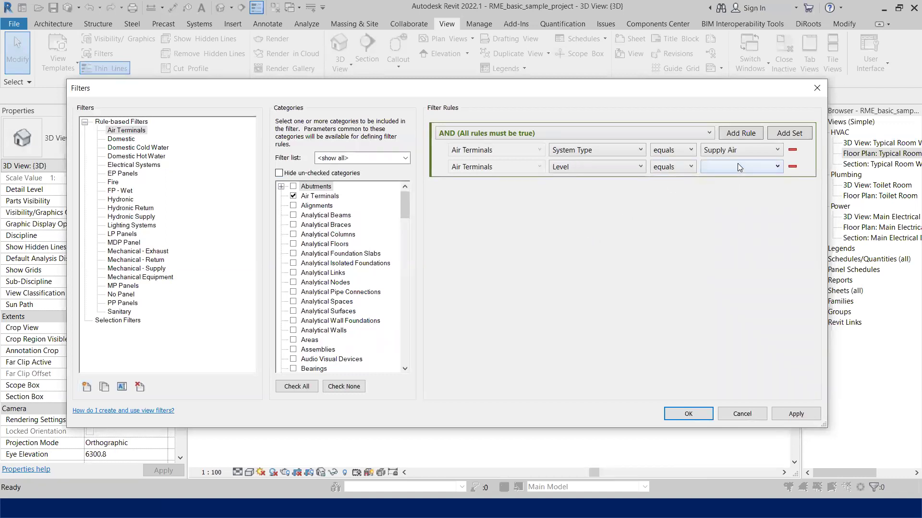
{"action": "left_click", "coordinate": [737, 167]}
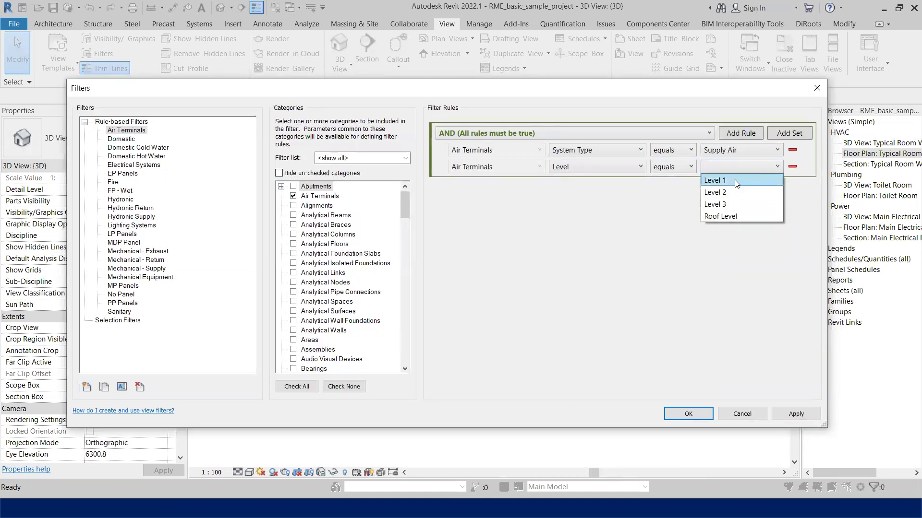
{"action": "left_click", "coordinate": [734, 181]}
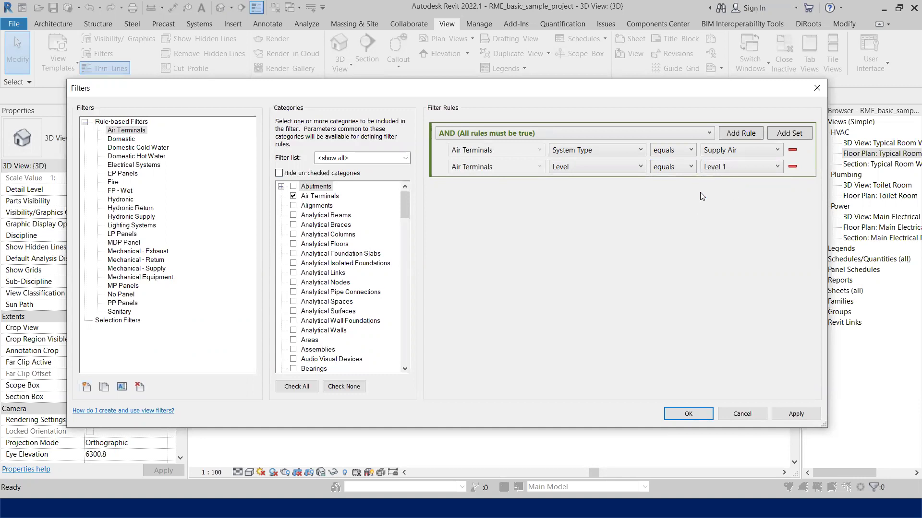
Step: Try the OR (Any rule may be true) condition on the filter rules and restore AND (All rules must be true)
{"action": "left_click", "coordinate": [519, 136]}
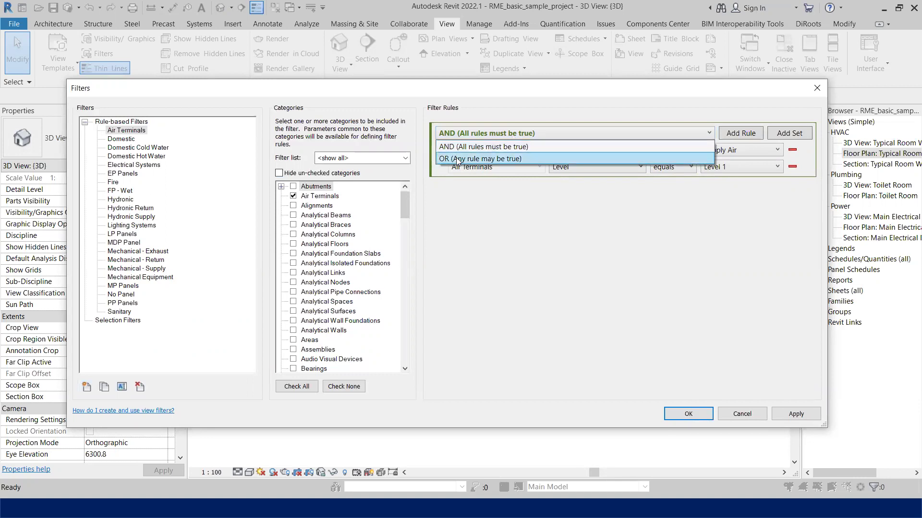
{"action": "left_click", "coordinate": [456, 147]}
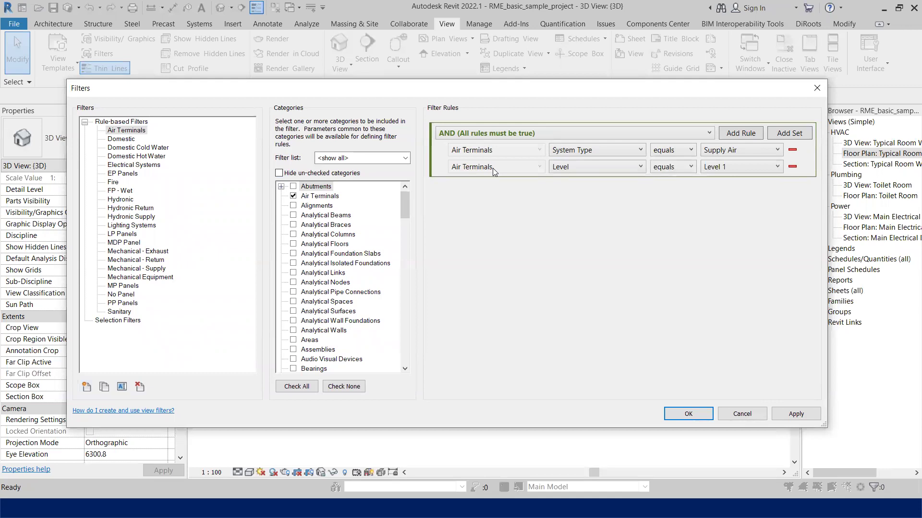
{"action": "left_click", "coordinate": [477, 138]}
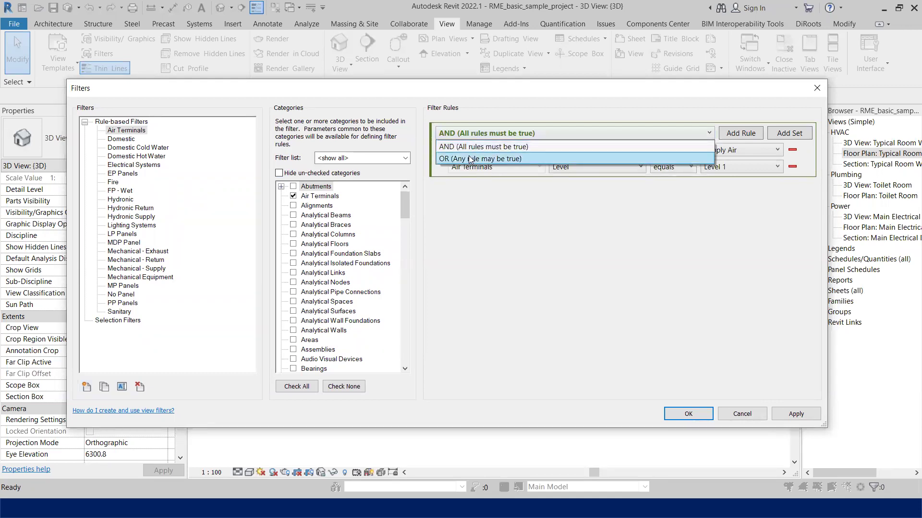
{"action": "left_click", "coordinate": [470, 158]}
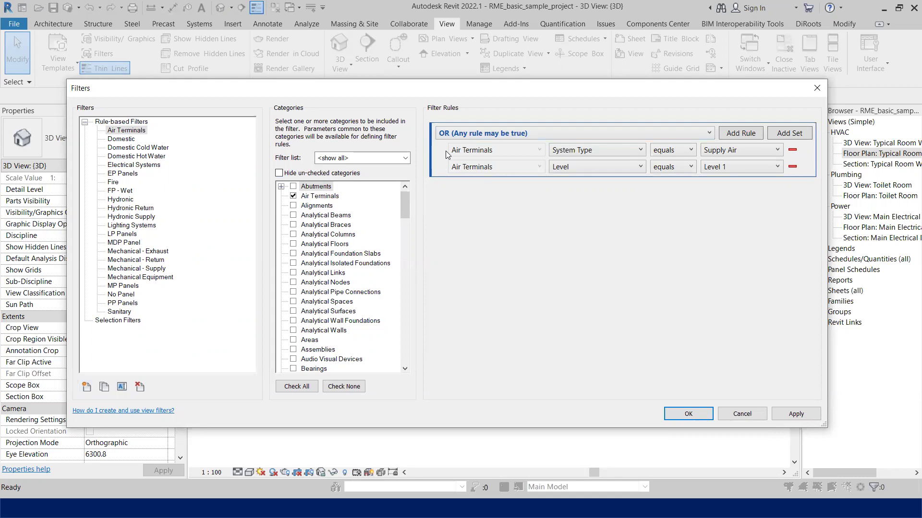
{"action": "left_click", "coordinate": [462, 133]}
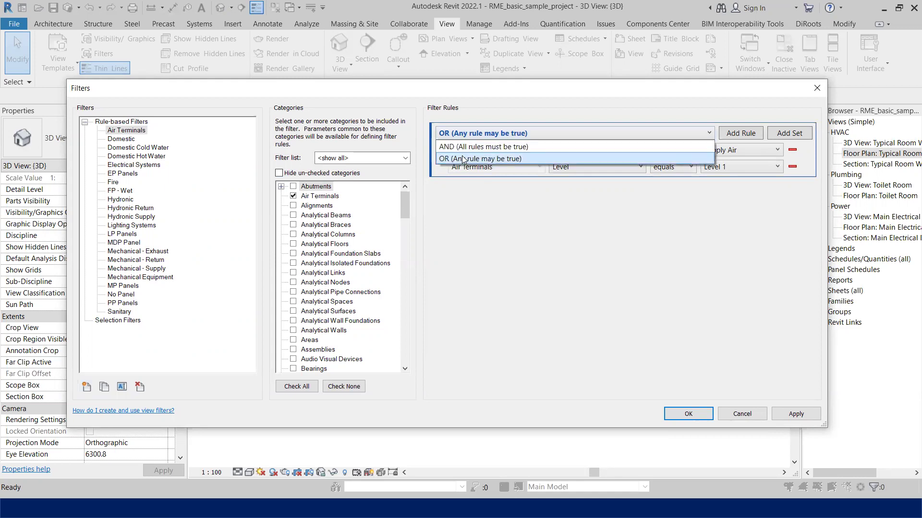
{"action": "left_click", "coordinate": [463, 146]}
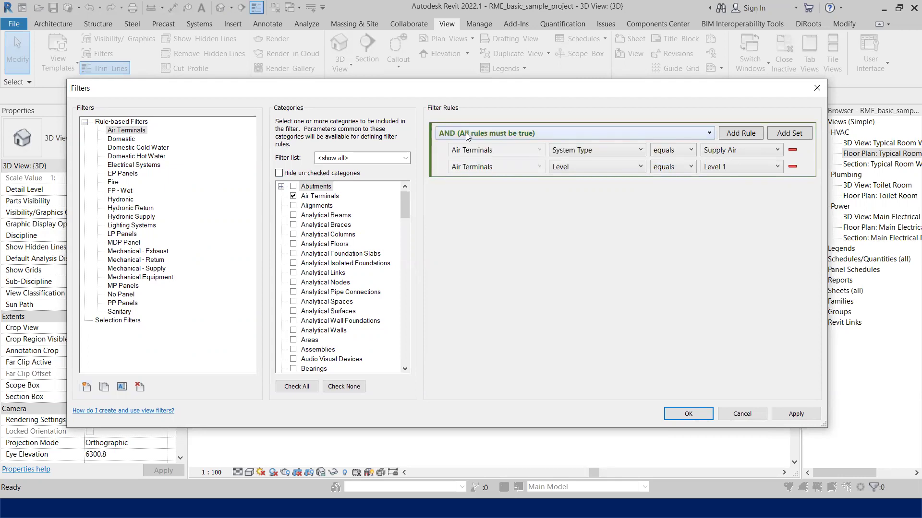
{"action": "left_click", "coordinate": [466, 133]}
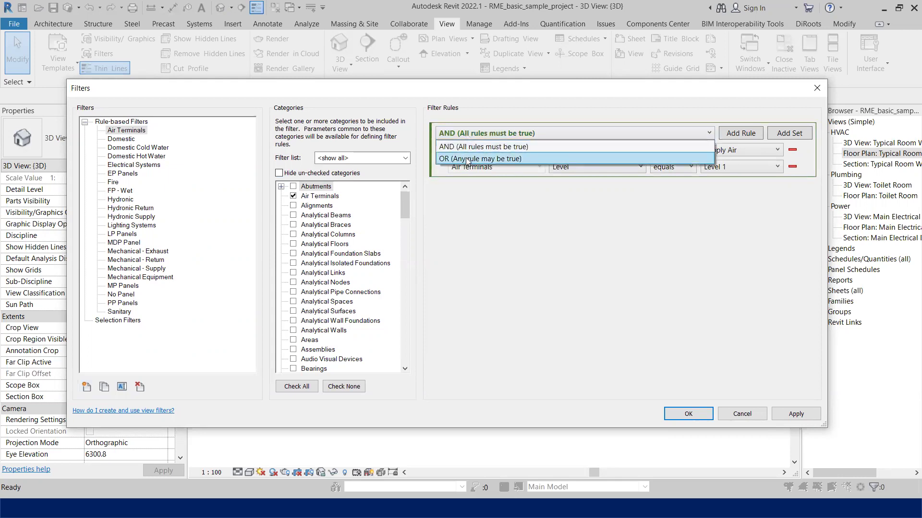
{"action": "left_click", "coordinate": [466, 160]}
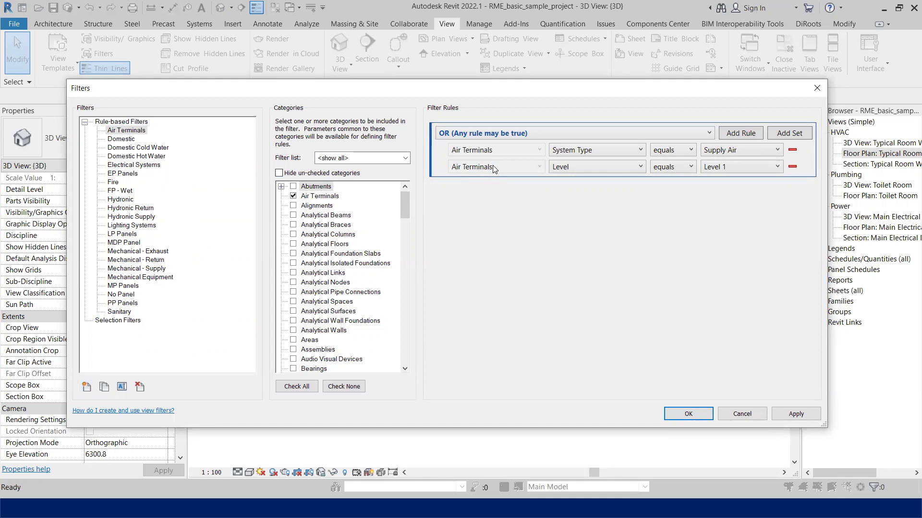
{"action": "left_click", "coordinate": [483, 132]}
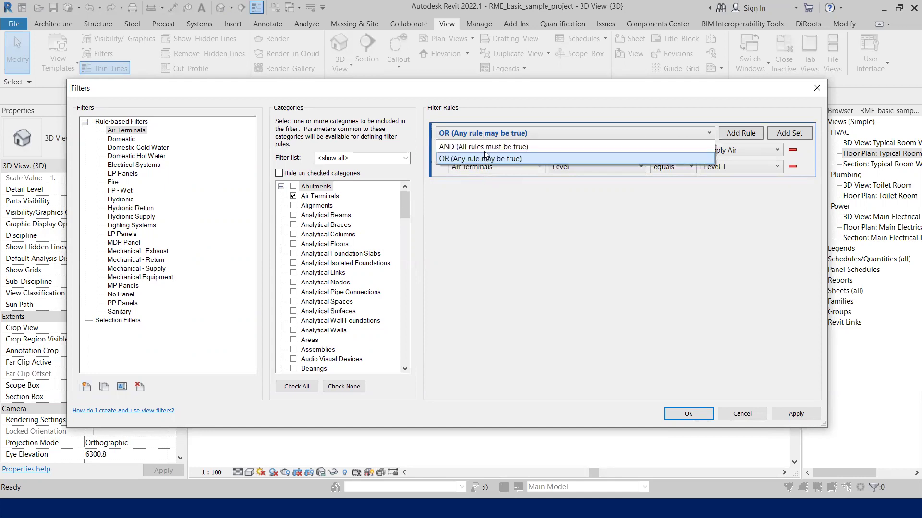
{"action": "left_click", "coordinate": [485, 146]}
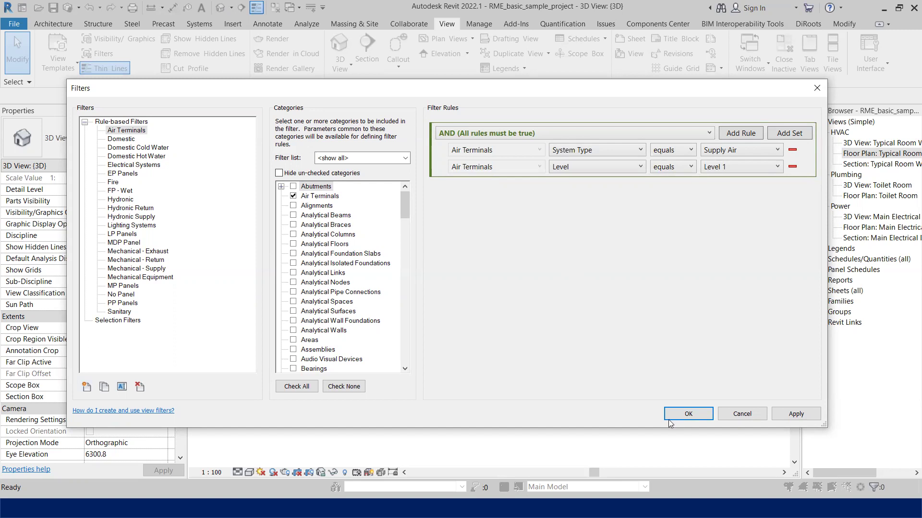
Step: Save the edited Air Terminals filter and check the colouring of the Level 1 air terminals against the other levels
{"action": "left_click", "coordinate": [687, 415]}
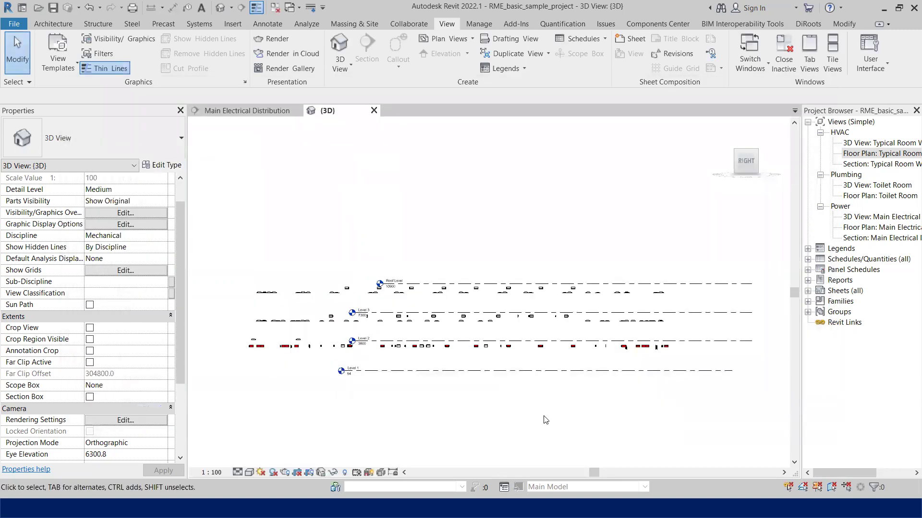
{"action": "mouse_move", "coordinate": [503, 323]}
{"action": "middle_mouse_down", "text": "shift"}
{"action": "mouse_move", "coordinate": [355, 362]}
{"action": "mouse_move", "coordinate": [533, 316]}
{"action": "middle_mouse_up", "text": "shift"}
{"action": "scroll", "coordinate": [533, 317], "scroll_direction": "up", "scroll_amount": 1}
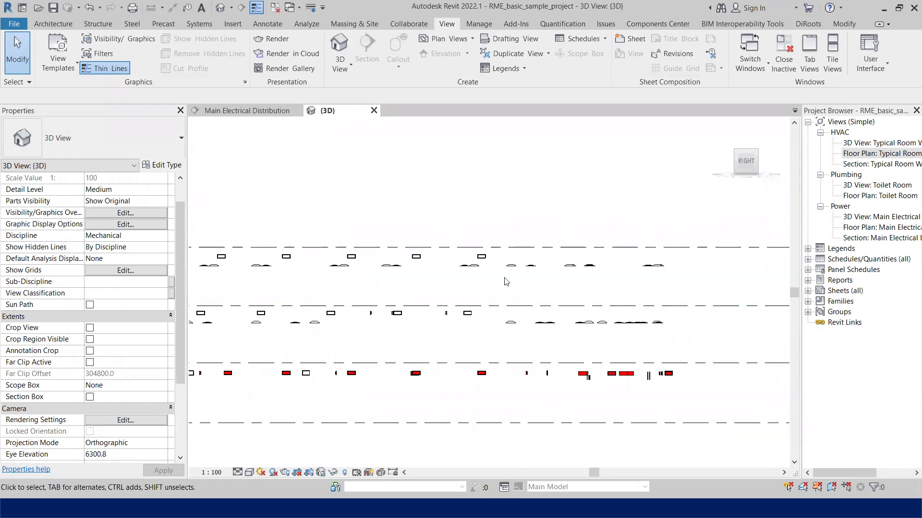
{"action": "scroll", "coordinate": [566, 313], "scroll_direction": "up", "scroll_amount": 2}
{"action": "middle_click_drag", "start_coordinate": [361, 321], "coordinate": [789, 314], "text": "shift"}
{"action": "mouse_move", "coordinate": [388, 313]}
{"action": "middle_mouse_down", "text": "shift"}
{"action": "mouse_move", "coordinate": [624, 303]}
{"action": "mouse_move", "coordinate": [397, 280]}
{"action": "mouse_move", "coordinate": [643, 268]}
{"action": "middle_mouse_up", "text": "shift"}
{"action": "mouse_move", "coordinate": [187, 288]}
{"action": "middle_mouse_down"}
{"action": "mouse_move", "coordinate": [452, 286]}
{"action": "mouse_move", "coordinate": [452, 216]}
{"action": "middle_mouse_up"}
{"action": "mouse_move", "coordinate": [787, 221]}
{"action": "middle_mouse_down"}
{"action": "mouse_move", "coordinate": [305, 211]}
{"action": "mouse_move", "coordinate": [192, 166]}
{"action": "middle_mouse_up"}
{"action": "scroll", "coordinate": [508, 357], "scroll_direction": "down", "scroll_amount": 5}
{"action": "scroll", "coordinate": [333, 341], "scroll_direction": "up", "scroll_amount": 6}
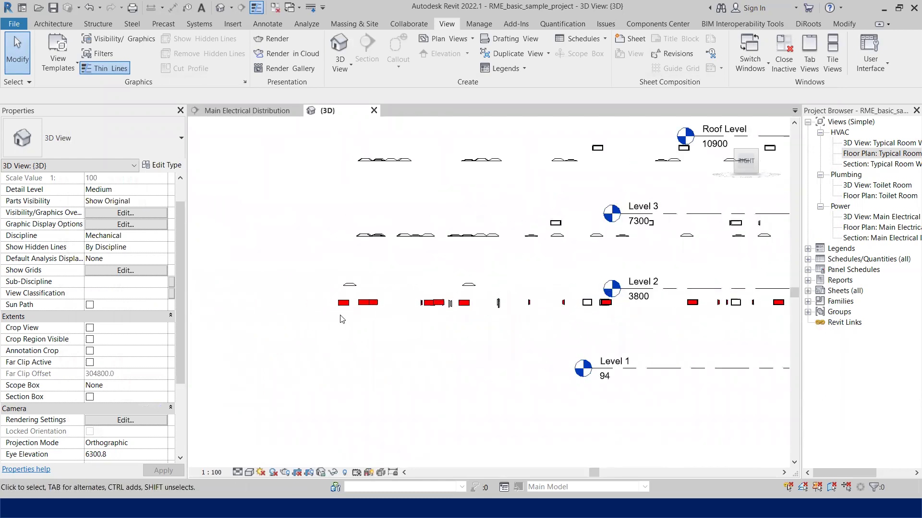
Step: Inspect the level and system type properties of a red supply diffuser and an uncoloured return grille below Level 2
{"action": "left_click", "coordinate": [349, 307]}
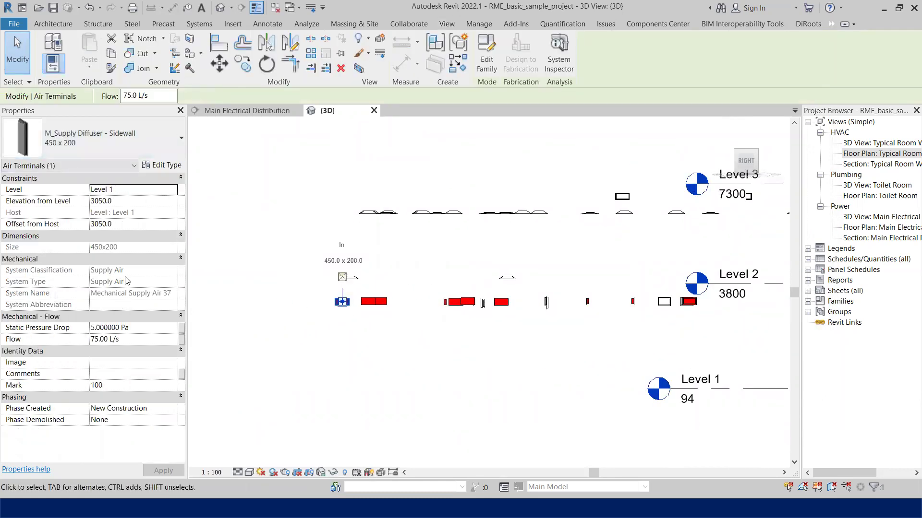
{"action": "scroll", "coordinate": [406, 319], "scroll_direction": "up", "scroll_amount": 2}
{"action": "left_click", "coordinate": [408, 321]}
{"action": "scroll", "coordinate": [644, 360], "scroll_direction": "down", "scroll_amount": 2}
{"action": "scroll", "coordinate": [333, 344], "scroll_direction": "up", "scroll_amount": 3}
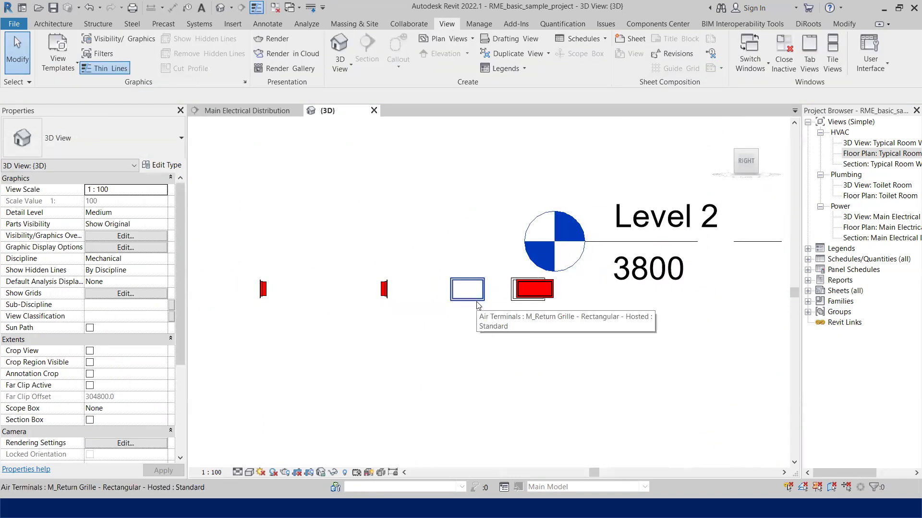
{"action": "left_click", "coordinate": [469, 290]}
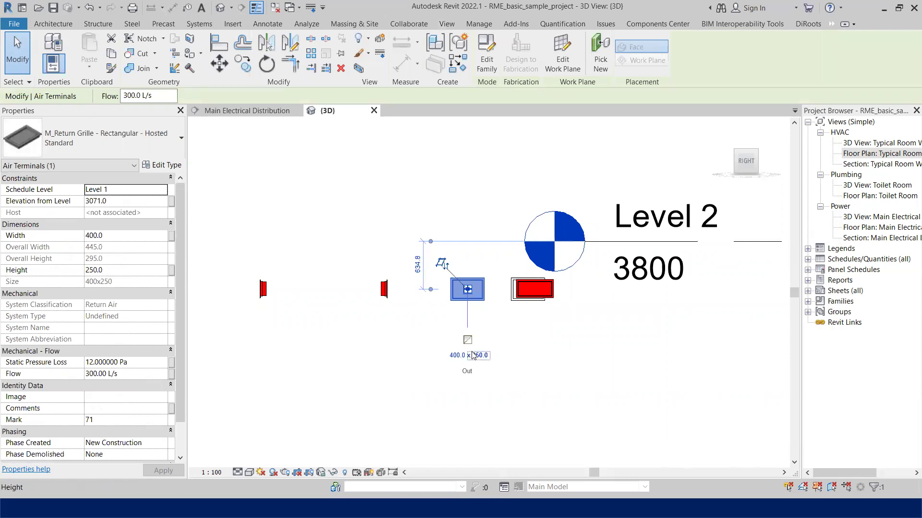
{"action": "left_click", "coordinate": [525, 370]}
{"action": "scroll", "coordinate": [526, 372], "scroll_direction": "down", "scroll_amount": 2}
{"action": "scroll", "coordinate": [527, 372], "scroll_direction": "down", "scroll_amount": 4}
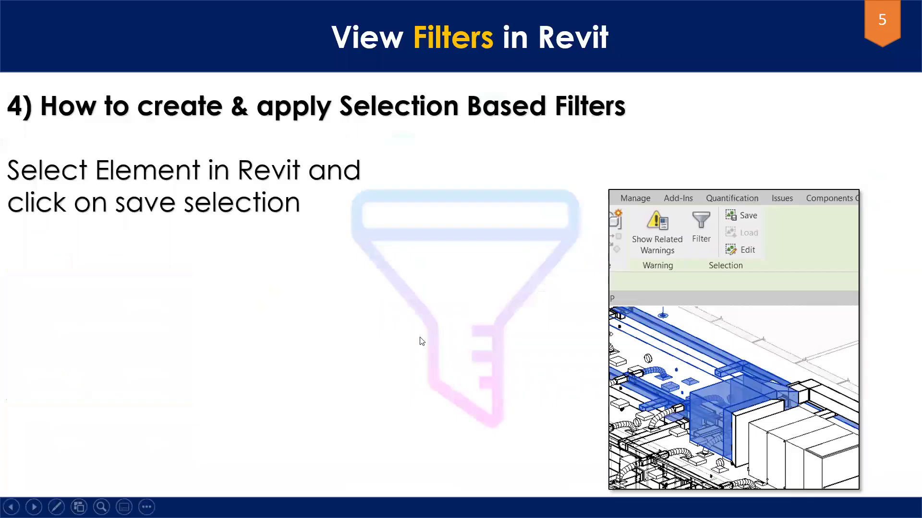
{"action": "key", "text": "Left"}
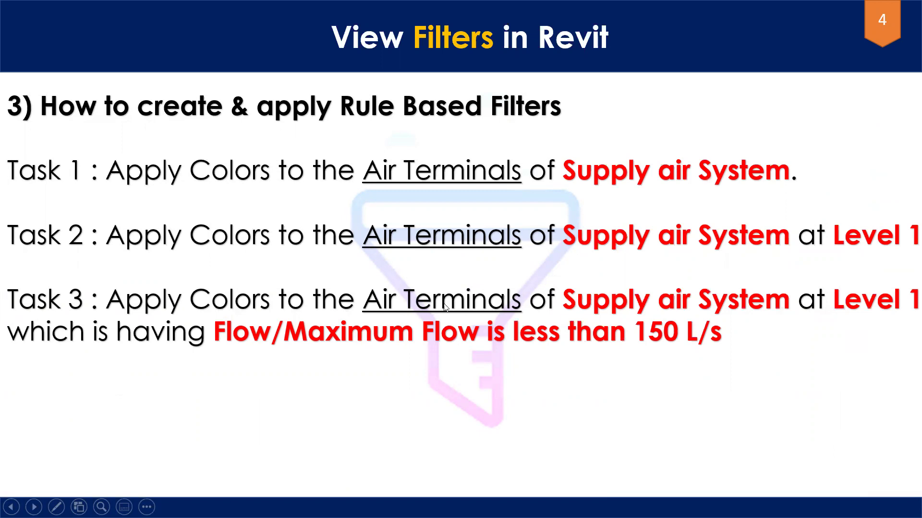
{"action": "key", "text": "ctrl+p"}
{"action": "mouse_move", "coordinate": [633, 270]}
{"action": "left_mouse_down"}
{"action": "mouse_move", "coordinate": [636, 290]}
{"action": "mouse_move", "coordinate": [648, 271]}
{"action": "mouse_move", "coordinate": [627, 265]}
{"action": "left_mouse_up"}
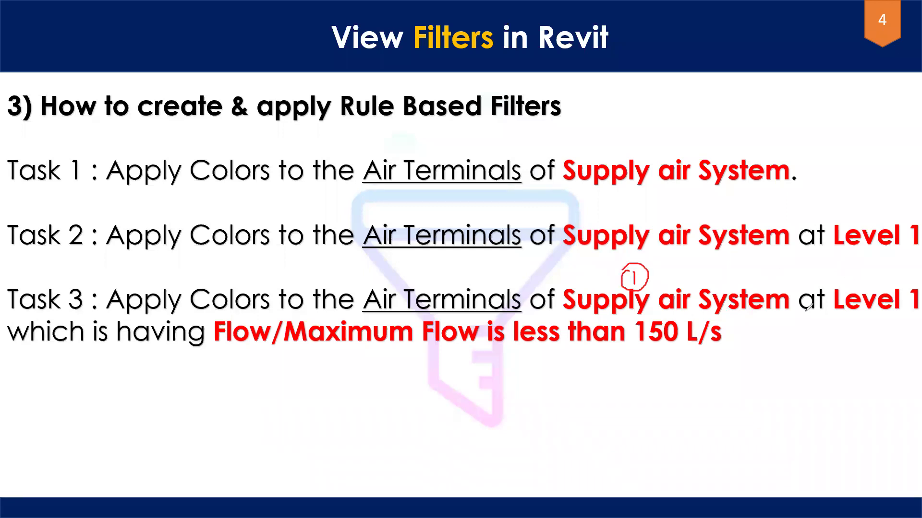
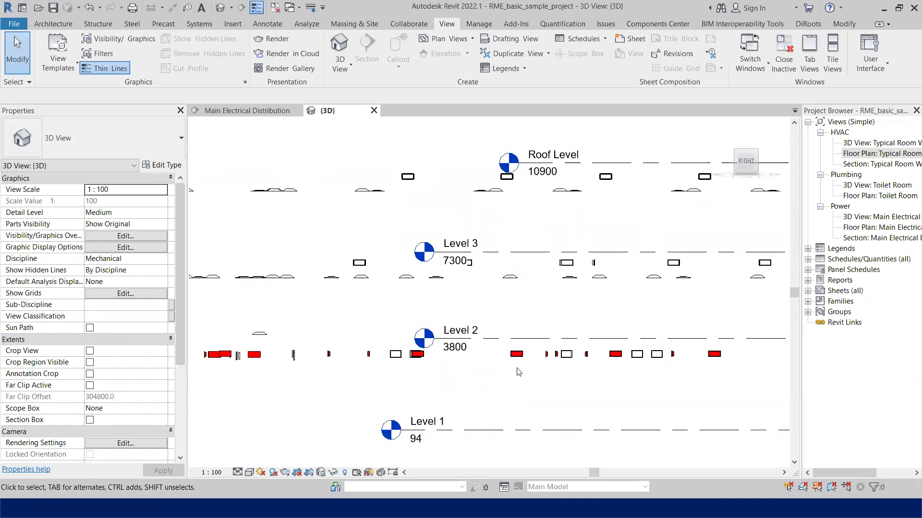
Step: Reopen the Air Terminals filter and add a nested rule set using the OR (Any rule may be true) condition
{"action": "scroll", "coordinate": [520, 370], "scroll_direction": "up", "scroll_amount": 2}
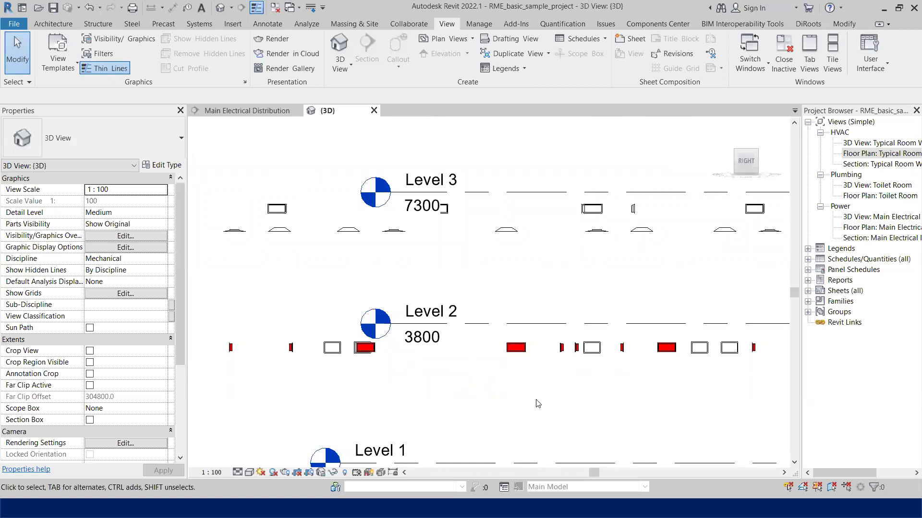
{"action": "scroll", "coordinate": [538, 403], "scroll_direction": "down", "scroll_amount": 1}
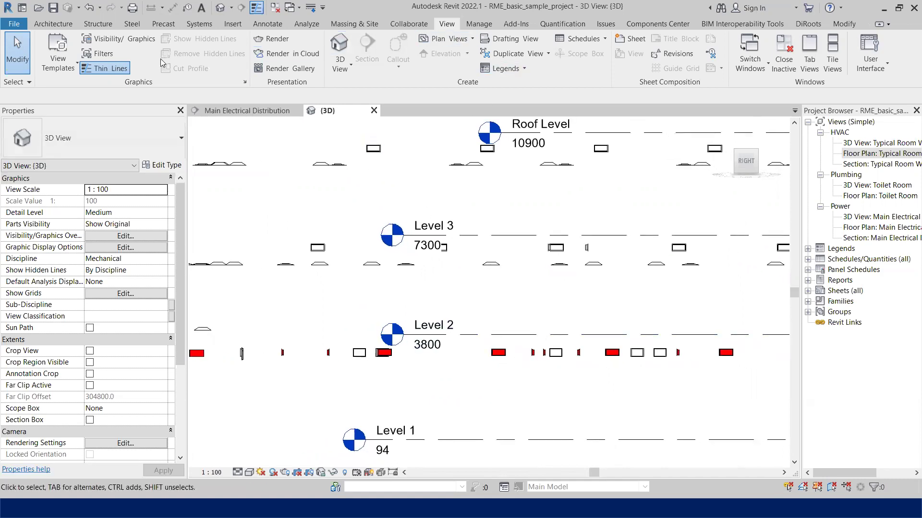
{"action": "left_click", "coordinate": [97, 54]}
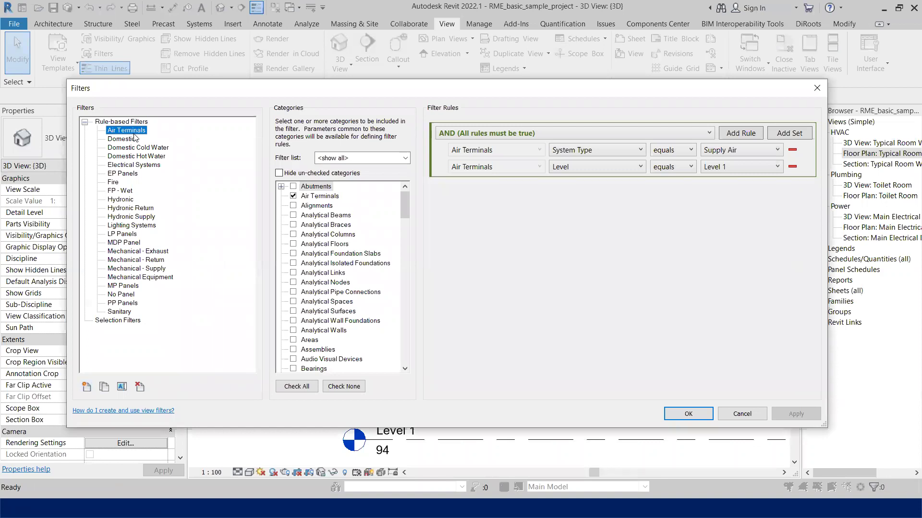
{"action": "left_click_drag", "start_coordinate": [538, 98], "coordinate": [538, 107]}
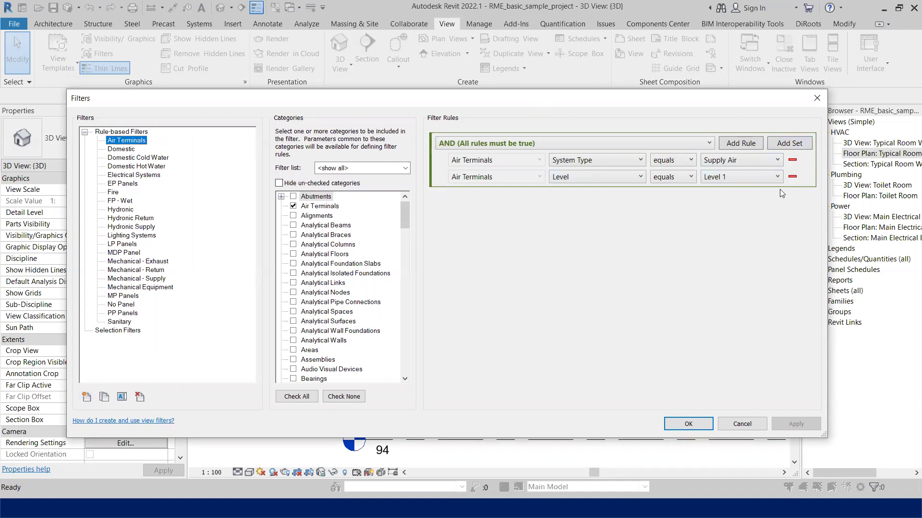
{"action": "left_click", "coordinate": [800, 146]}
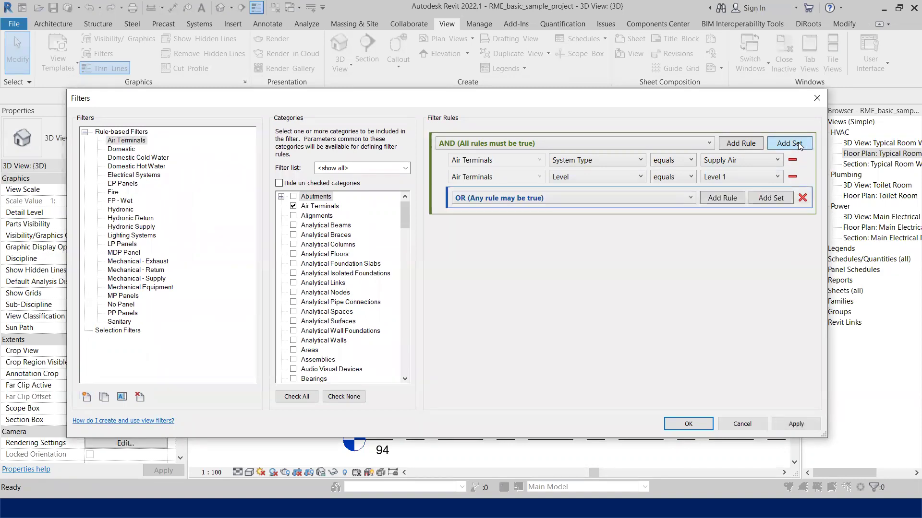
{"action": "left_click", "coordinate": [500, 202]}
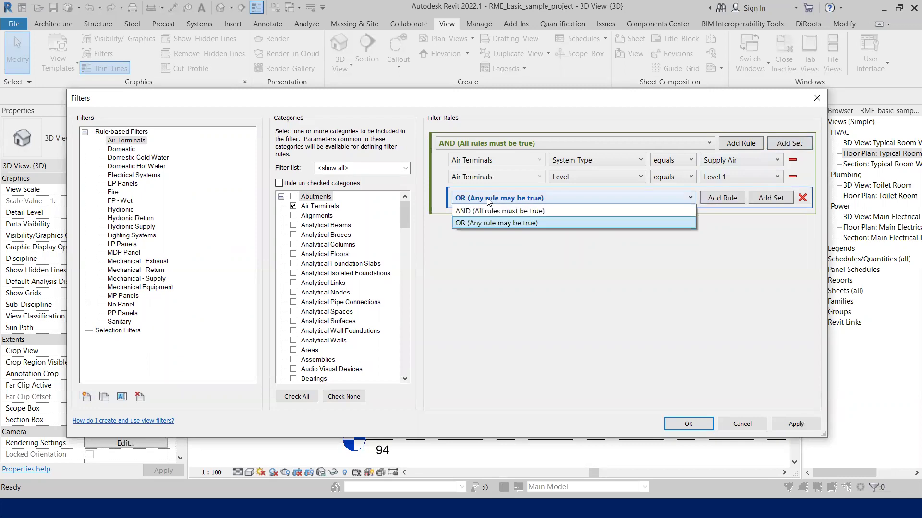
{"action": "left_click", "coordinate": [479, 222]}
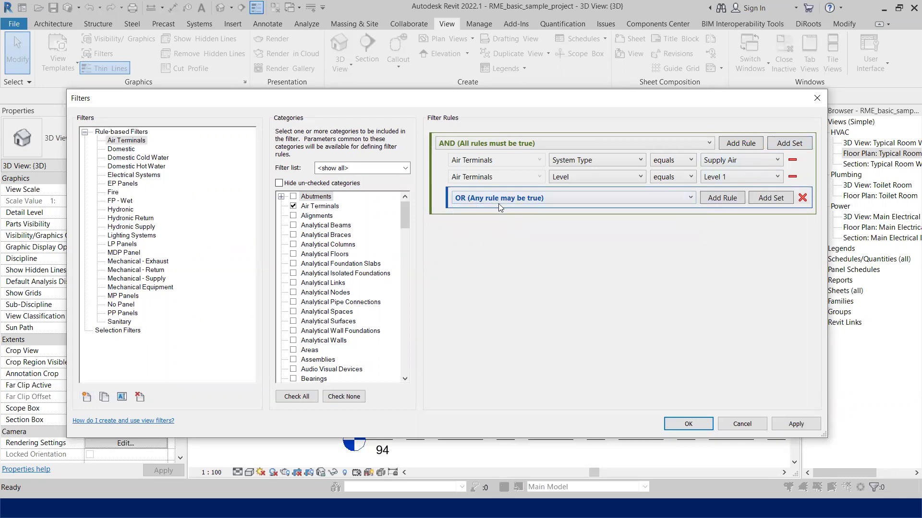
Step: Add a rule based on the Flow parameter to the nested OR set
{"action": "left_click", "coordinate": [720, 198]}
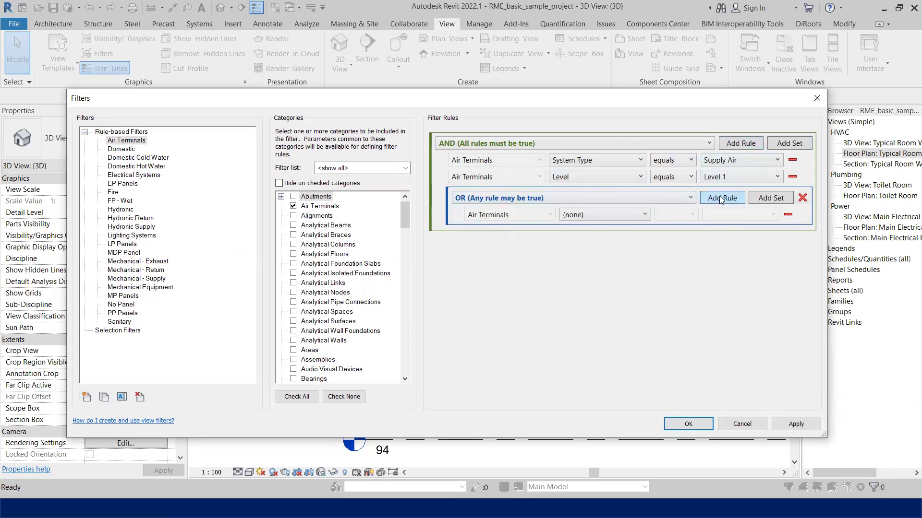
{"action": "left_click", "coordinate": [581, 217]}
{"action": "scroll", "coordinate": [578, 356], "scroll_direction": "down", "scroll_amount": 1}
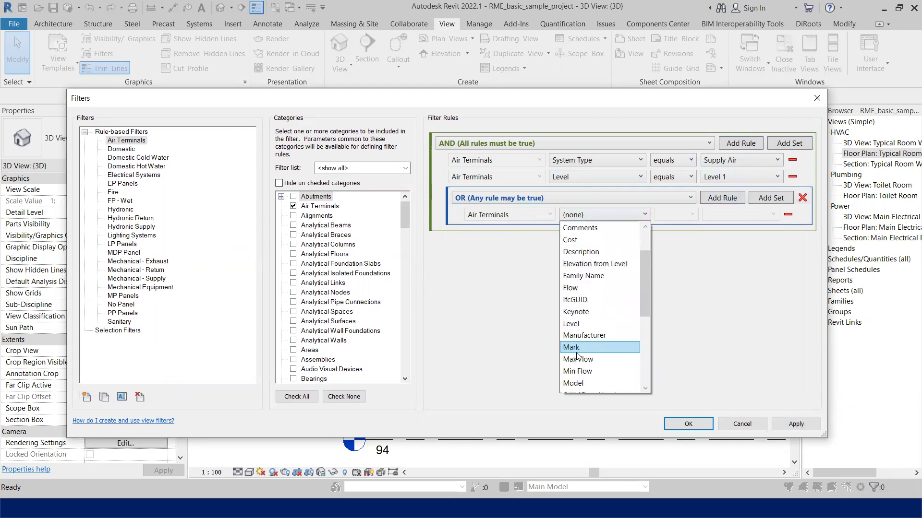
{"action": "scroll", "coordinate": [578, 369], "scroll_direction": "down", "scroll_amount": 3}
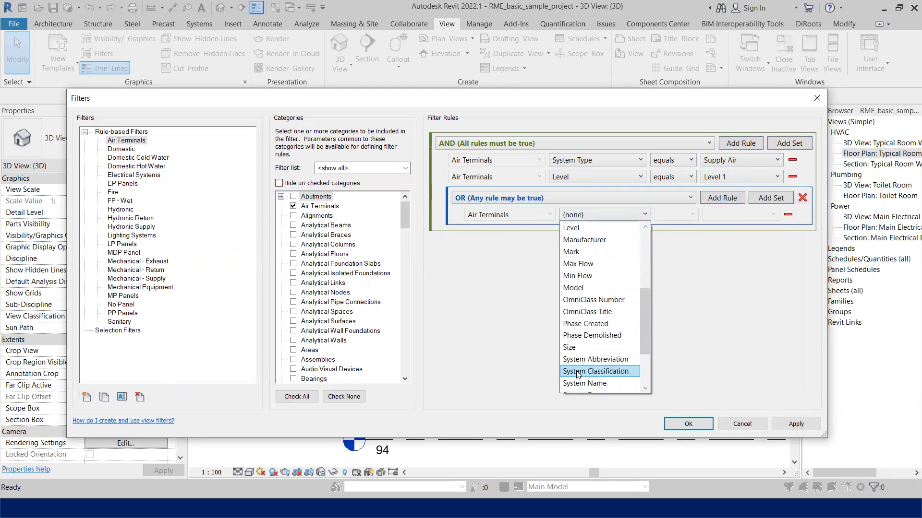
{"action": "scroll", "coordinate": [577, 374], "scroll_direction": "down", "scroll_amount": 4}
{"action": "scroll", "coordinate": [579, 374], "scroll_direction": "down", "scroll_amount": 2}
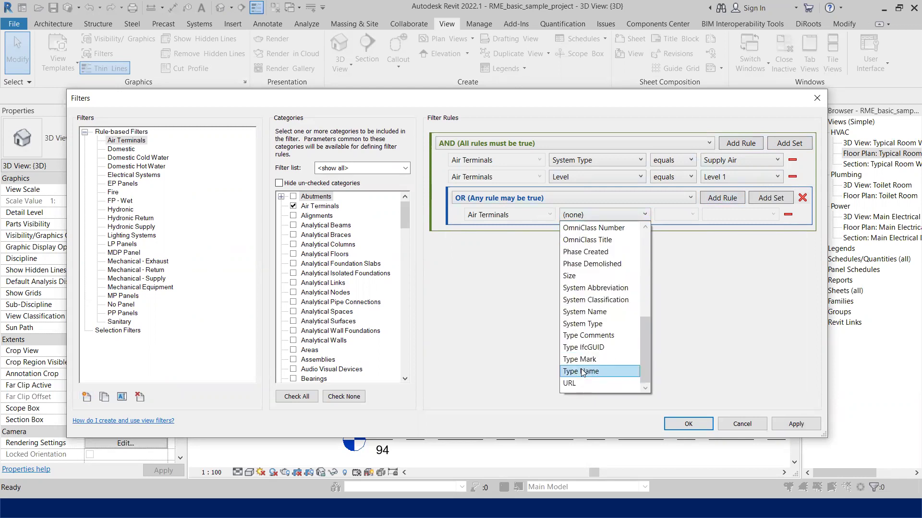
{"action": "scroll", "coordinate": [582, 372], "scroll_direction": "up", "scroll_amount": 12}
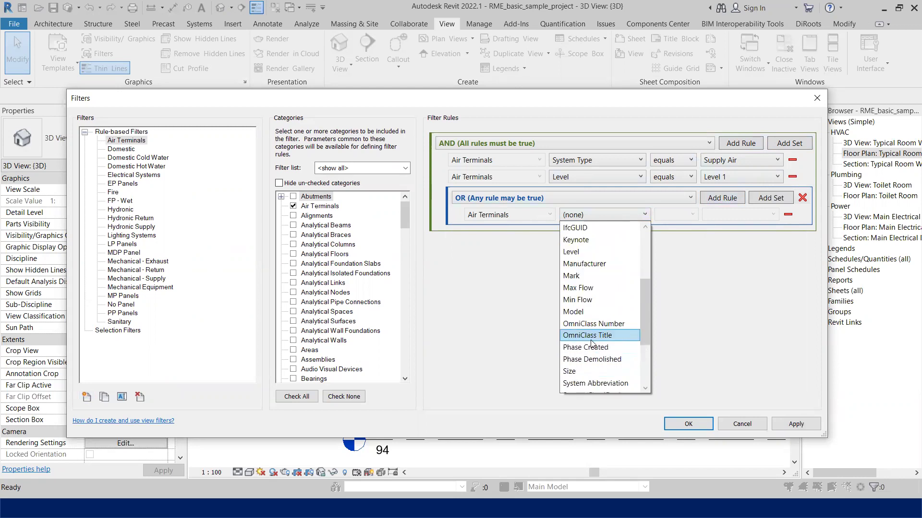
{"action": "left_click", "coordinate": [582, 262]}
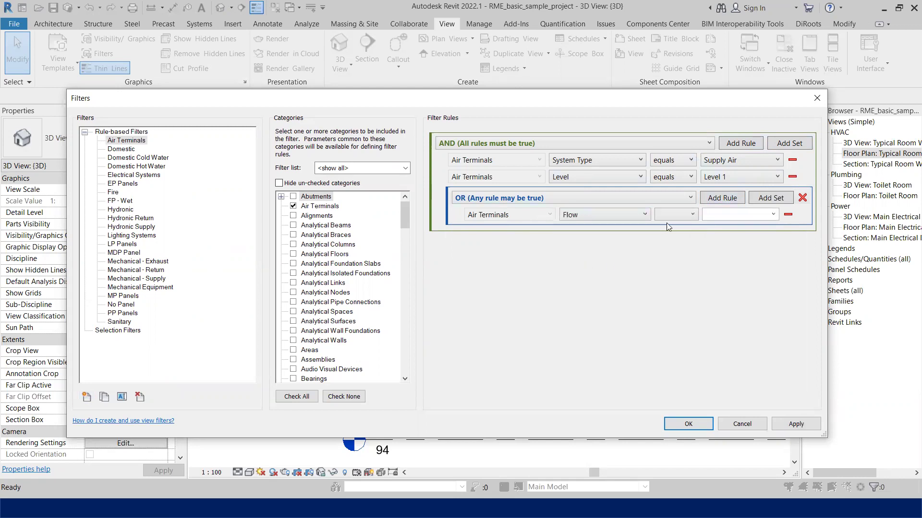
Step: Set the Flow rule's condition to is less than 150.00 L/s
{"action": "left_click", "coordinate": [675, 215]}
{"action": "left_click", "coordinate": [675, 276]}
{"action": "left_click", "coordinate": [769, 215]}
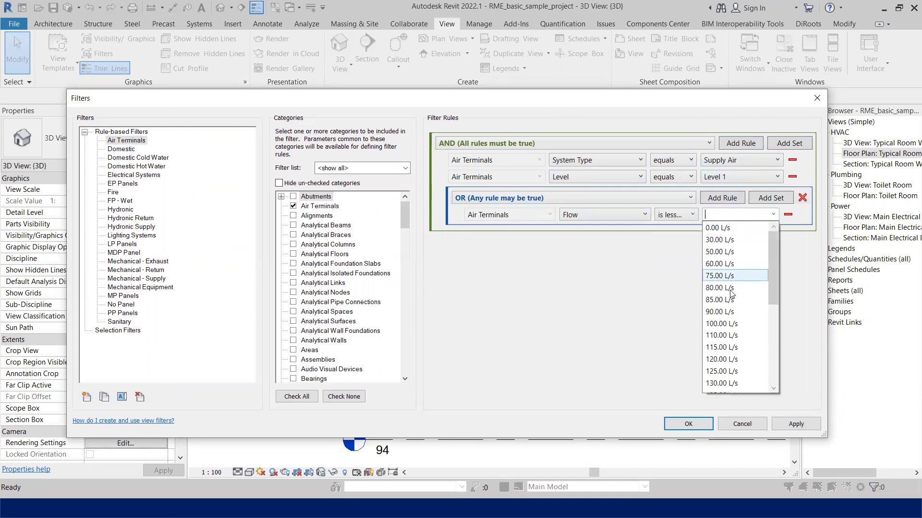
{"action": "scroll", "coordinate": [720, 376], "scroll_direction": "down", "scroll_amount": 2}
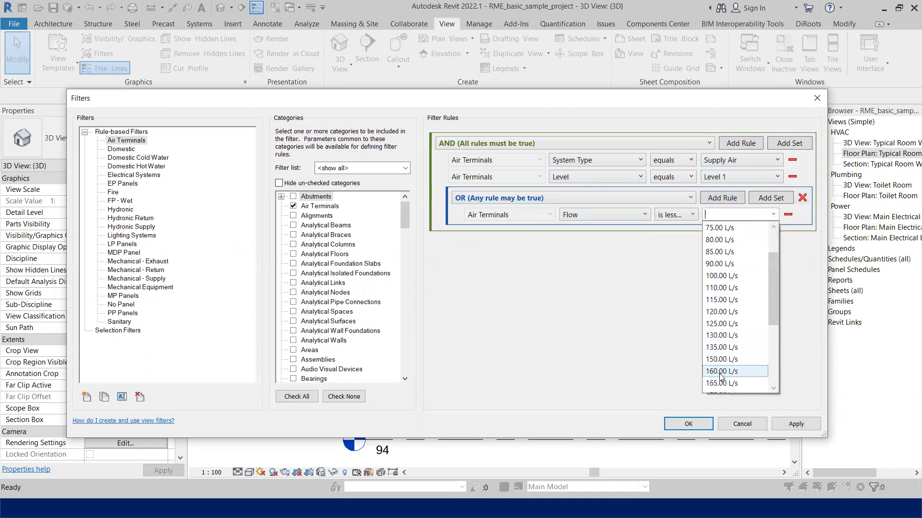
{"action": "left_click", "coordinate": [720, 359]}
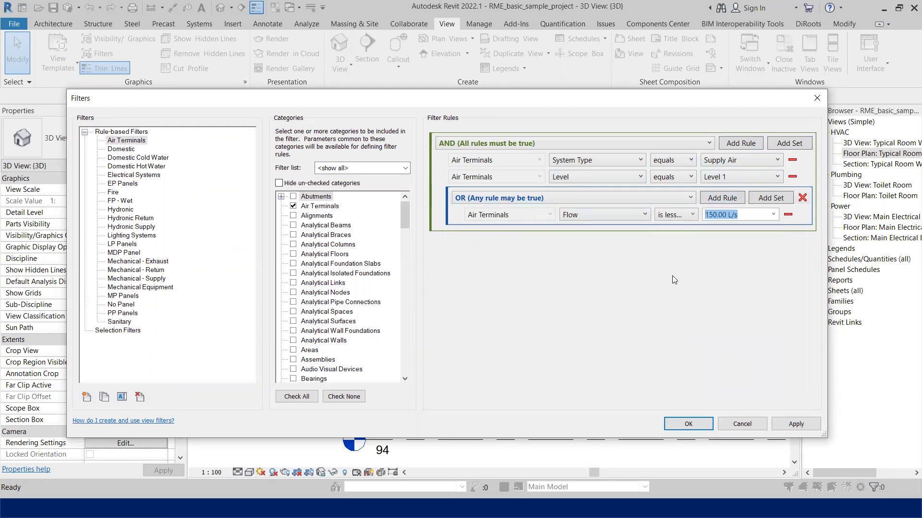
Step: Add a second rule to the nested OR set, based on the Max Flow parameter
{"action": "left_click", "coordinate": [720, 199]}
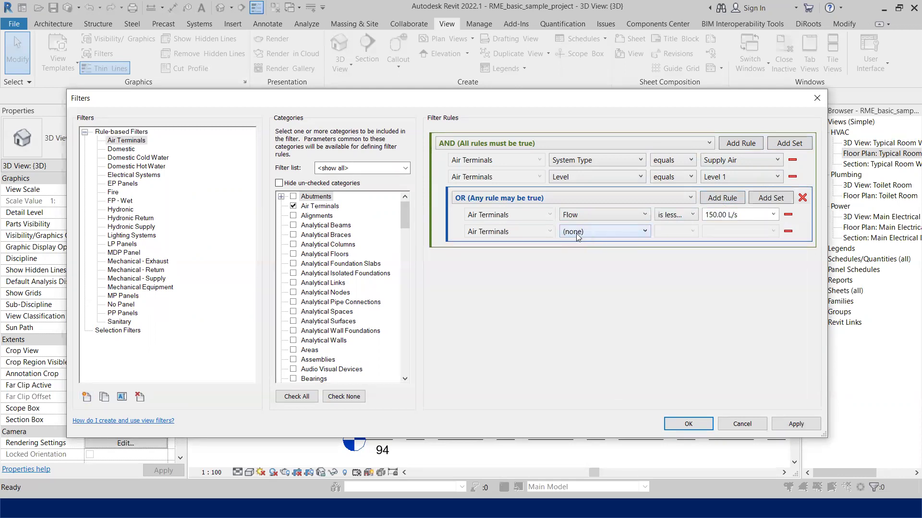
{"action": "left_click", "coordinate": [577, 232]}
{"action": "scroll", "coordinate": [592, 355], "scroll_direction": "down", "scroll_amount": 2}
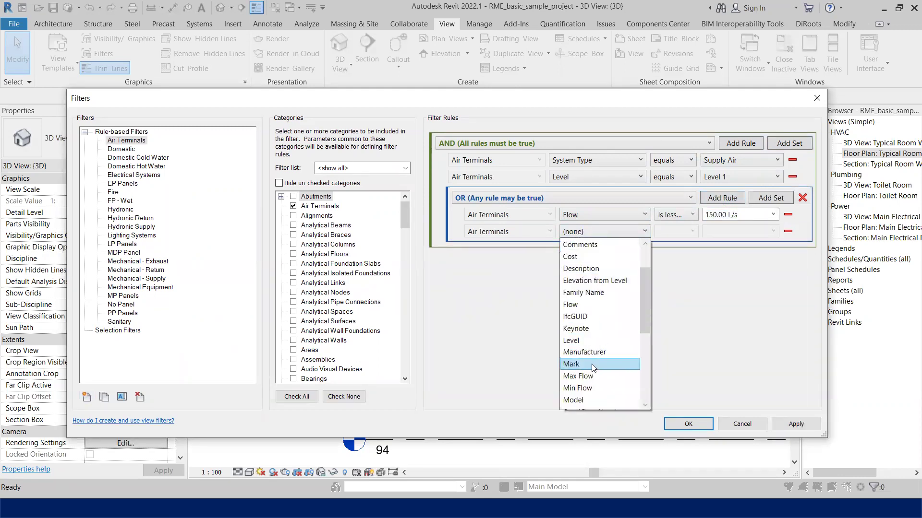
{"action": "scroll", "coordinate": [593, 368], "scroll_direction": "down", "scroll_amount": 2}
{"action": "left_click", "coordinate": [591, 329]}
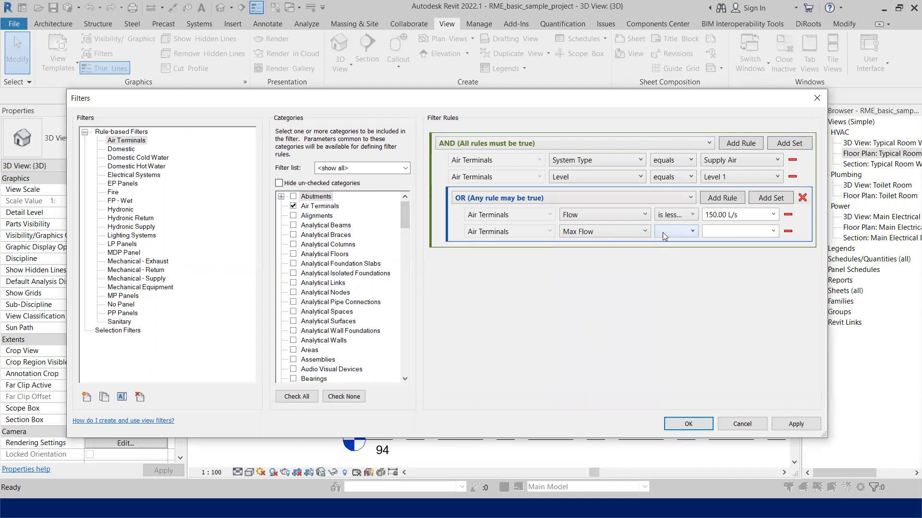
{"action": "left_click", "coordinate": [606, 233]}
{"action": "scroll", "coordinate": [595, 355], "scroll_direction": "down", "scroll_amount": 2}
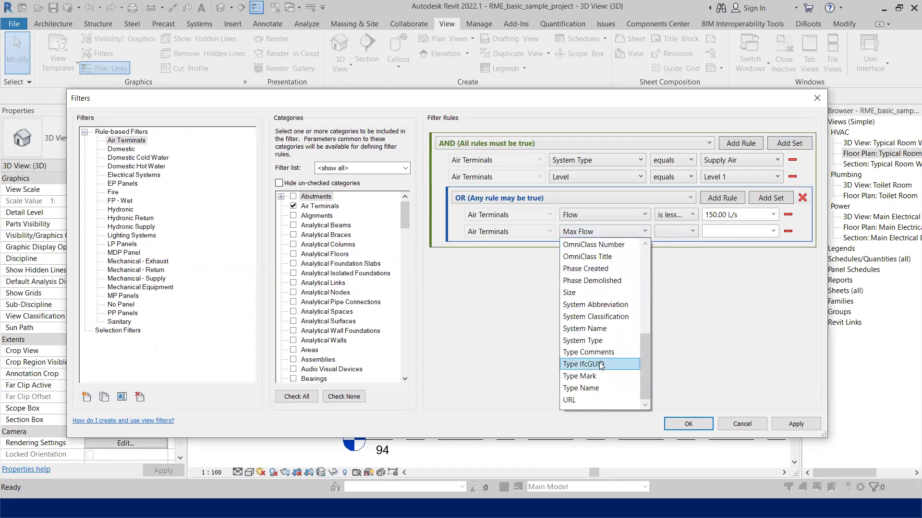
{"action": "scroll", "coordinate": [590, 342], "scroll_direction": "up", "scroll_amount": 3}
{"action": "left_click", "coordinate": [578, 305]}
Step: Set the Max Flow rule's condition to is less than 150 L/s and save the filter changes
{"action": "left_click", "coordinate": [674, 229]}
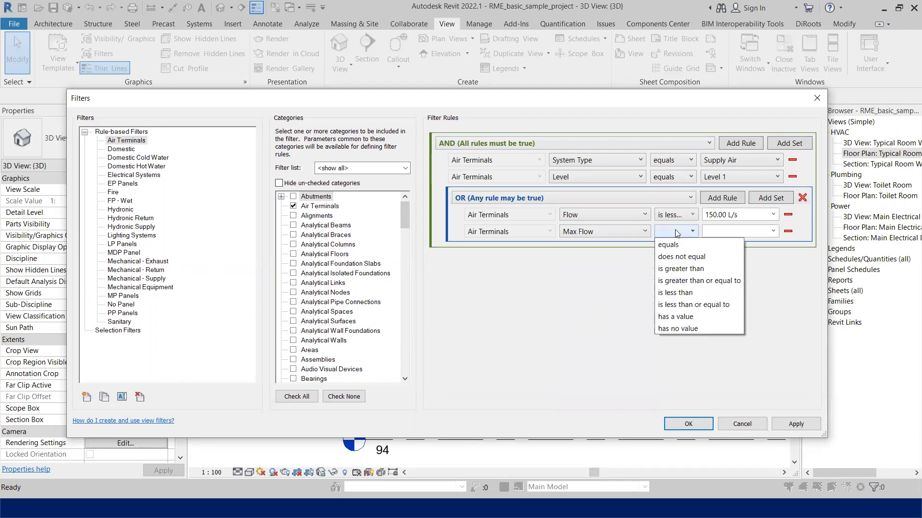
{"action": "left_click", "coordinate": [677, 292]}
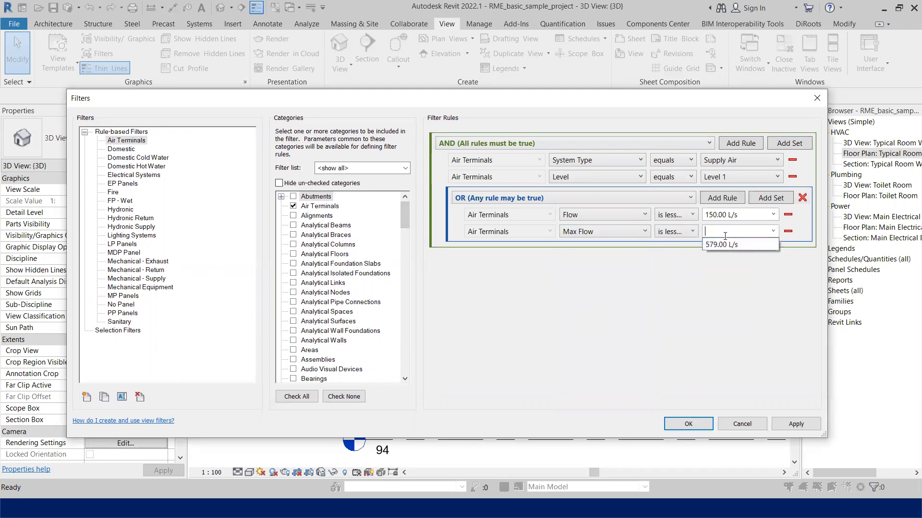
{"action": "left_click", "coordinate": [609, 234]}
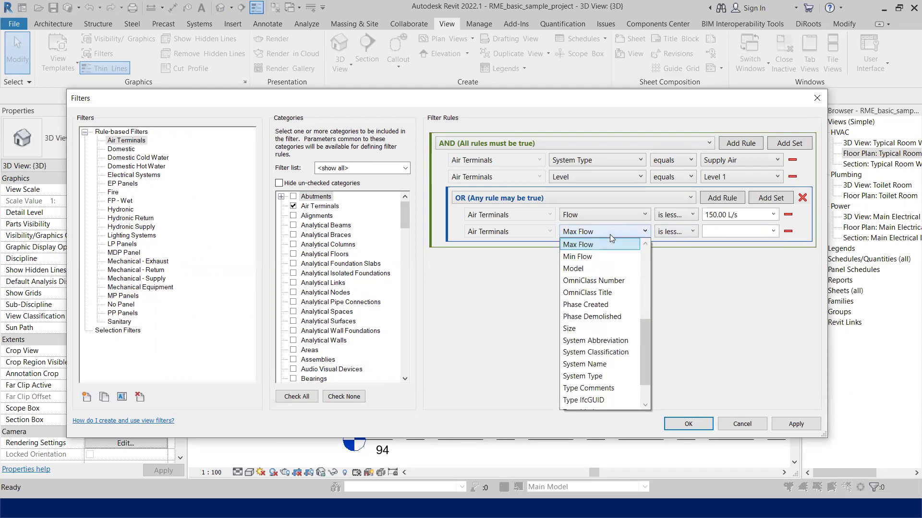
{"action": "left_click", "coordinate": [720, 233]}
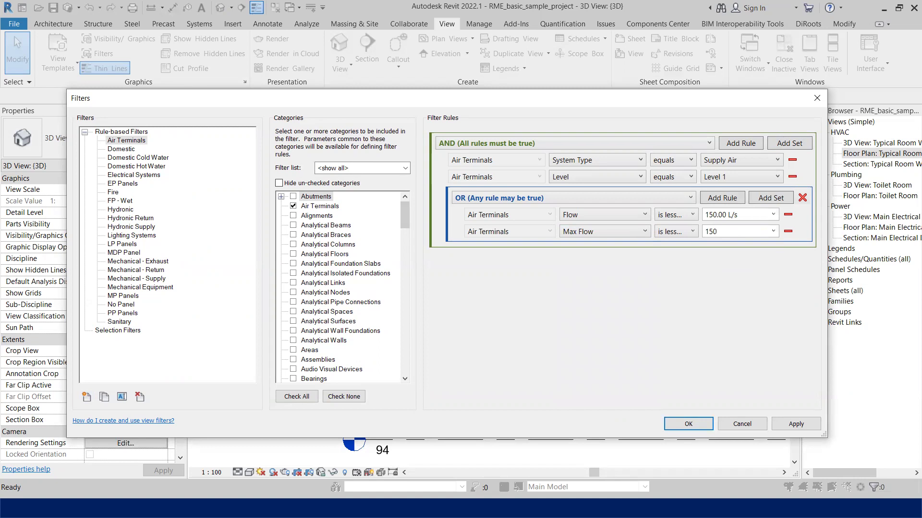
{"action": "key", "text": "Return"}
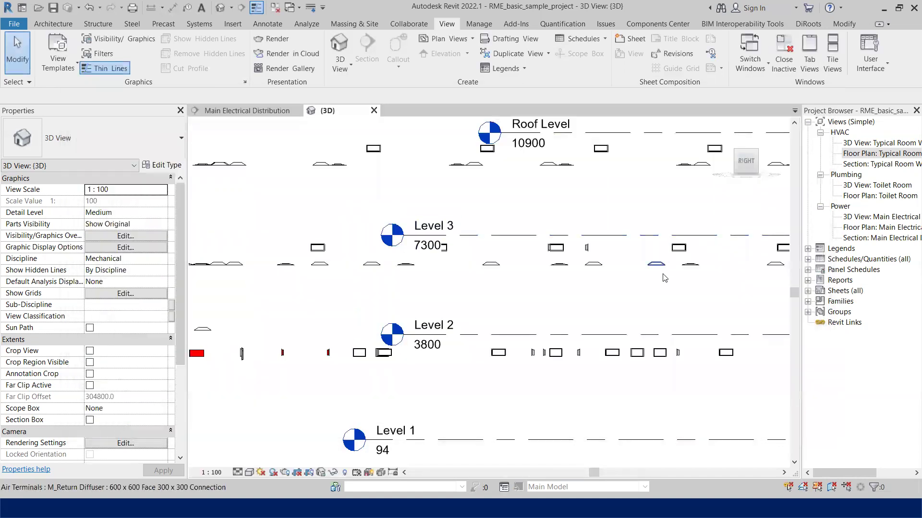
Step: Review the Air Terminals filter's AND rules for System Type and Level and its nested OR rules for Flow and Max Flow
{"action": "left_click", "coordinate": [94, 53]}
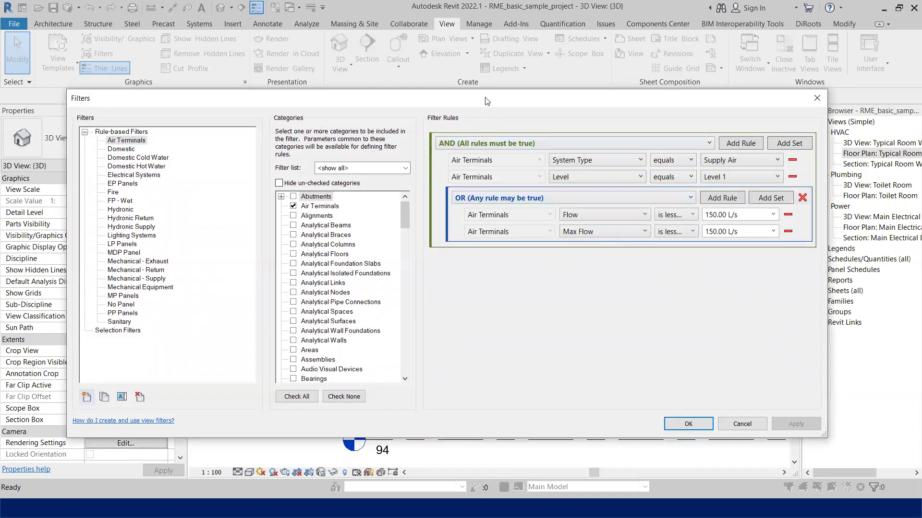
{"action": "left_click_drag", "start_coordinate": [484, 101], "coordinate": [536, 93]}
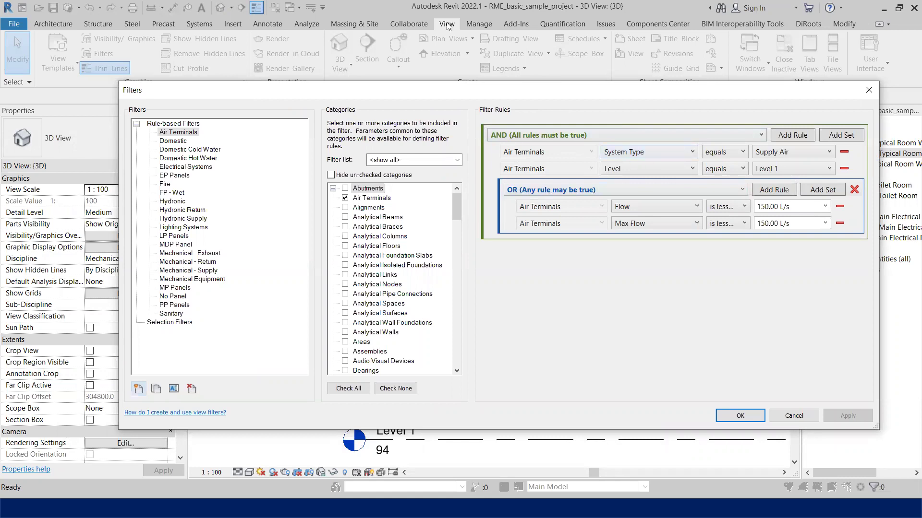
{"action": "mouse_move", "coordinate": [487, 152]}
{"action": "left_mouse_down"}
{"action": "mouse_move", "coordinate": [505, 143]}
{"action": "mouse_move", "coordinate": [491, 164]}
{"action": "mouse_move", "coordinate": [495, 173]}
{"action": "mouse_move", "coordinate": [511, 163]}
{"action": "left_mouse_up"}
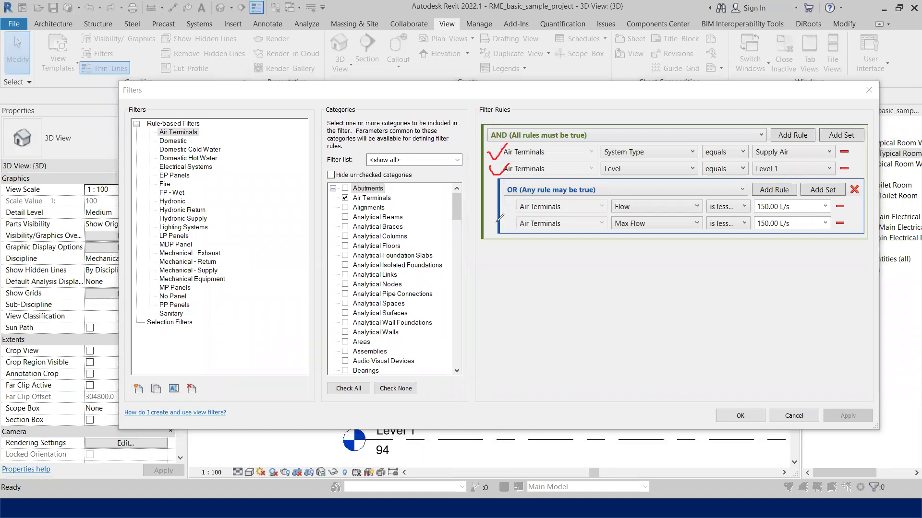
{"action": "mouse_move", "coordinate": [511, 198]}
{"action": "left_mouse_down"}
{"action": "mouse_move", "coordinate": [504, 204]}
{"action": "mouse_move", "coordinate": [517, 230]}
{"action": "left_mouse_up"}
{"action": "mouse_move", "coordinate": [506, 187]}
{"action": "left_mouse_down"}
{"action": "mouse_move", "coordinate": [526, 262]}
{"action": "mouse_move", "coordinate": [534, 258]}
{"action": "mouse_move", "coordinate": [549, 283]}
{"action": "mouse_move", "coordinate": [554, 259]}
{"action": "mouse_move", "coordinate": [570, 278]}
{"action": "mouse_move", "coordinate": [574, 271]}
{"action": "mouse_move", "coordinate": [574, 283]}
{"action": "mouse_move", "coordinate": [585, 265]}
{"action": "mouse_move", "coordinate": [611, 284]}
{"action": "mouse_move", "coordinate": [640, 269]}
{"action": "mouse_move", "coordinate": [687, 281]}
{"action": "mouse_move", "coordinate": [710, 268]}
{"action": "left_mouse_up"}
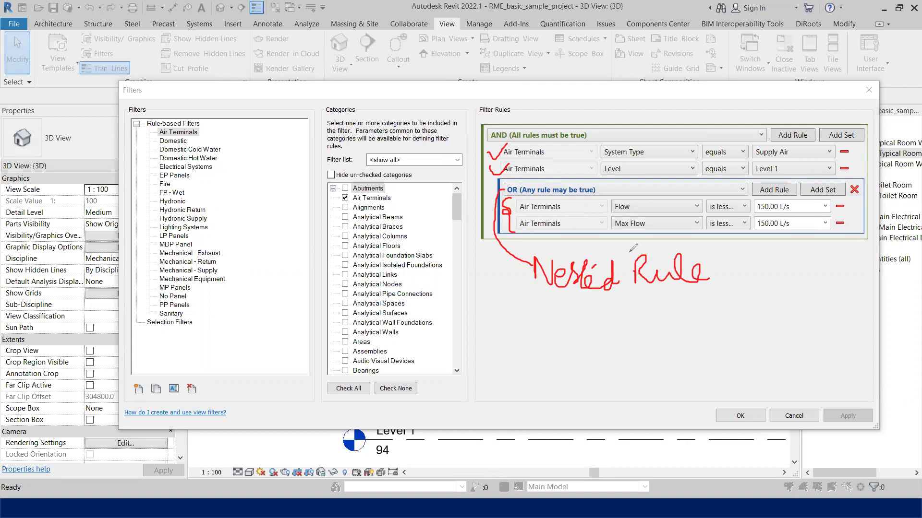
{"action": "mouse_move", "coordinate": [481, 121]}
{"action": "left_mouse_down"}
{"action": "mouse_move", "coordinate": [477, 168]}
{"action": "mouse_move", "coordinate": [559, 183]}
{"action": "left_mouse_up"}
{"action": "key", "text": "e"}
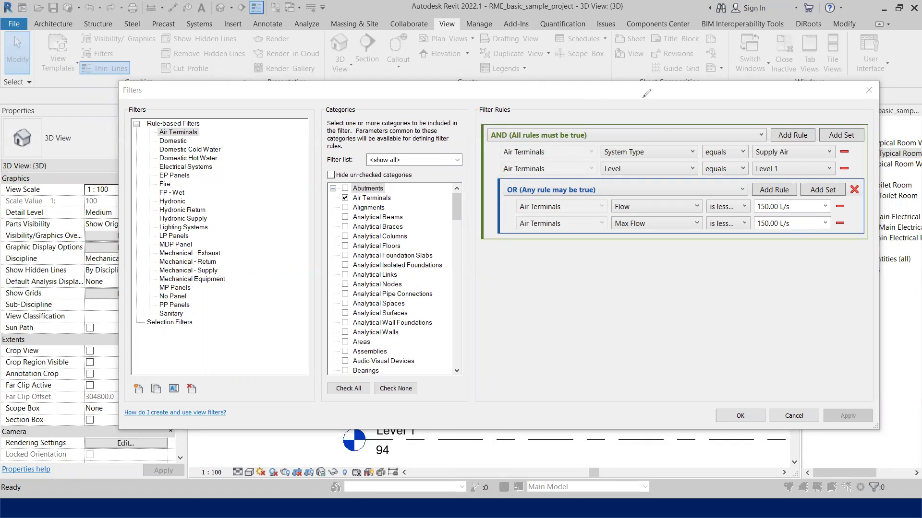
{"action": "left_click", "coordinate": [757, 415]}
Step: Inspect the Level and Flow values of two red supply diffusers on Level 1 in the 3D view
{"action": "scroll", "coordinate": [491, 310], "scroll_direction": "down", "scroll_amount": 2}
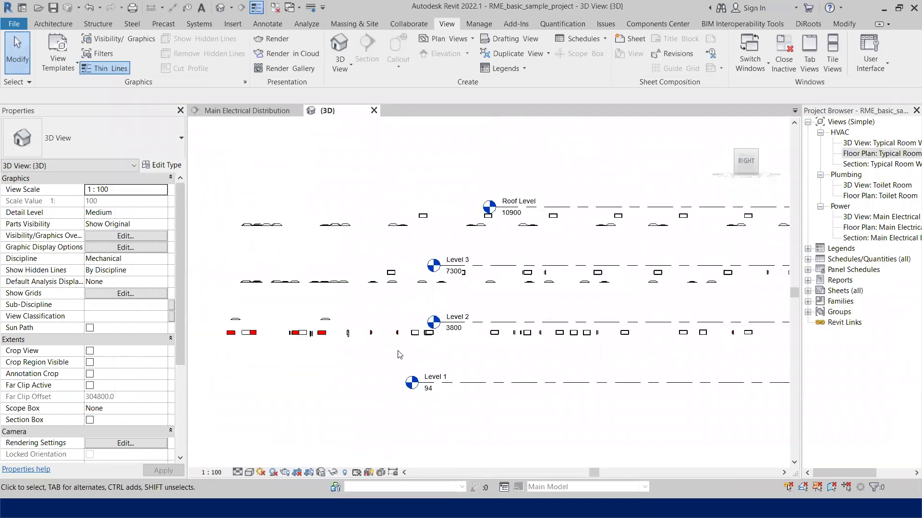
{"action": "middle_click_drag", "start_coordinate": [558, 359], "coordinate": [430, 370]}
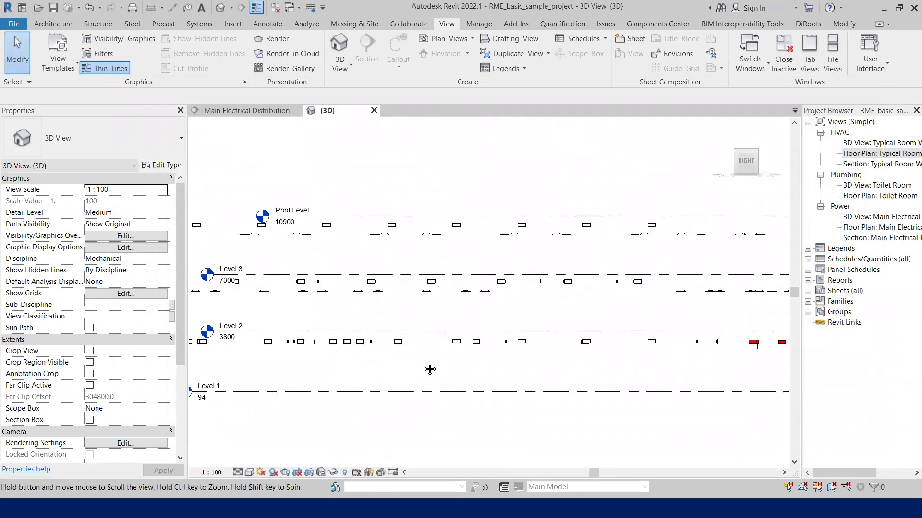
{"action": "scroll", "coordinate": [547, 355], "scroll_direction": "up", "scroll_amount": 3}
{"action": "scroll", "coordinate": [572, 358], "scroll_direction": "up", "scroll_amount": 2}
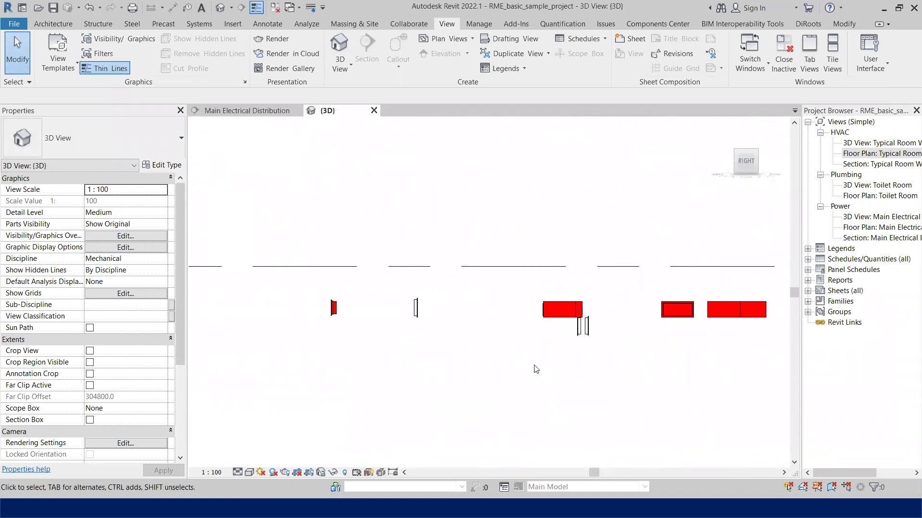
{"action": "left_click", "coordinate": [336, 307]}
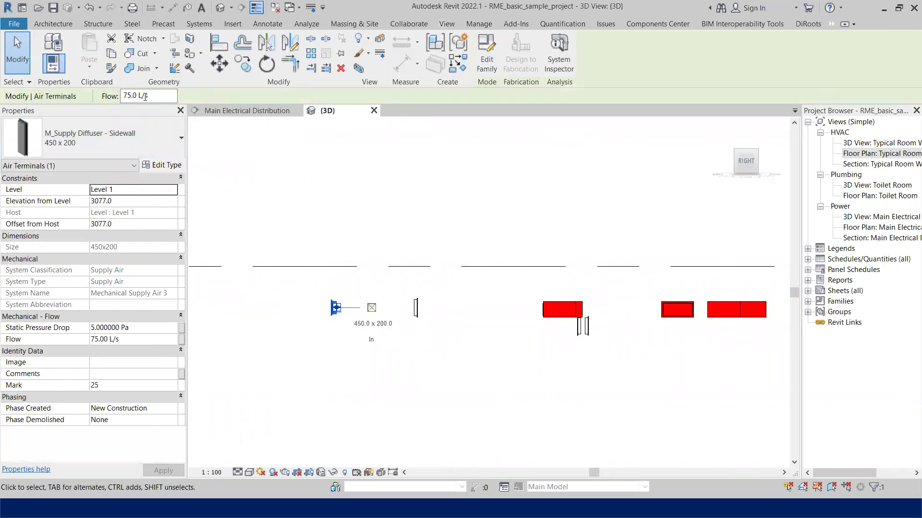
{"action": "scroll", "coordinate": [656, 356], "scroll_direction": "down", "scroll_amount": 1}
{"action": "middle_click_drag", "start_coordinate": [656, 356], "coordinate": [383, 349]}
{"action": "scroll", "coordinate": [428, 325], "scroll_direction": "up", "scroll_amount": 2}
{"action": "middle_click_drag", "start_coordinate": [428, 325], "coordinate": [391, 321]}
{"action": "left_click", "coordinate": [374, 291]}
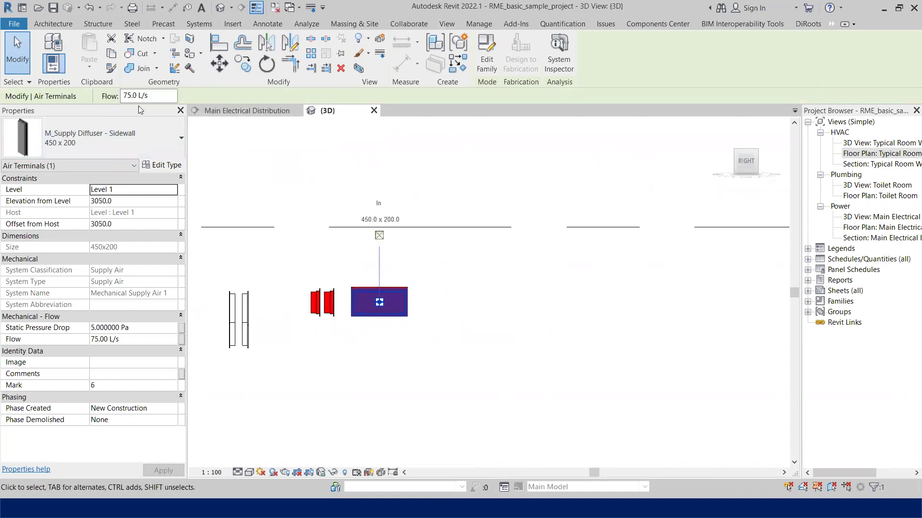
Step: Inspect another red sidewall supply diffuser's Flow and its type's Min Flow and Max Flow values, leaving the type unchanged
{"action": "scroll", "coordinate": [624, 403], "scroll_direction": "down", "scroll_amount": 3}
{"action": "middle_click_drag", "start_coordinate": [624, 403], "coordinate": [480, 326]}
{"action": "scroll", "coordinate": [456, 311], "scroll_direction": "up", "scroll_amount": 5}
{"action": "left_click", "coordinate": [456, 300]}
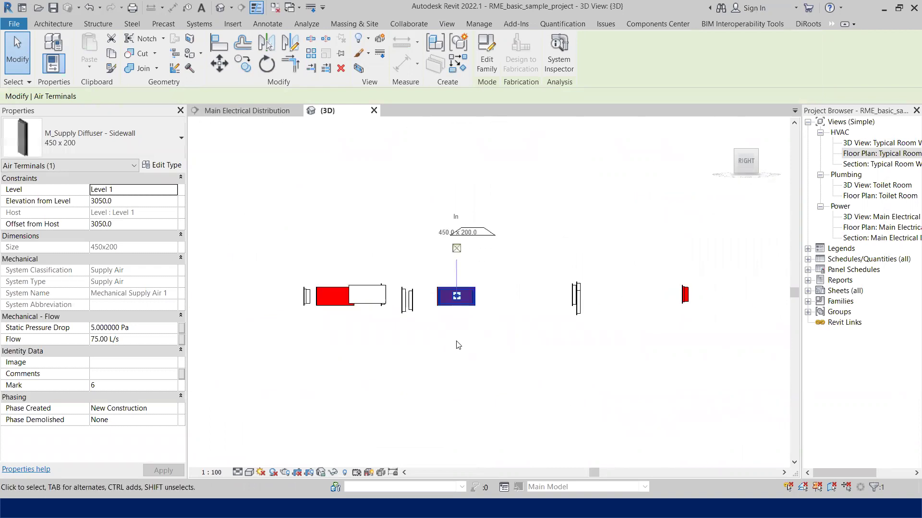
{"action": "left_click", "coordinate": [162, 165]}
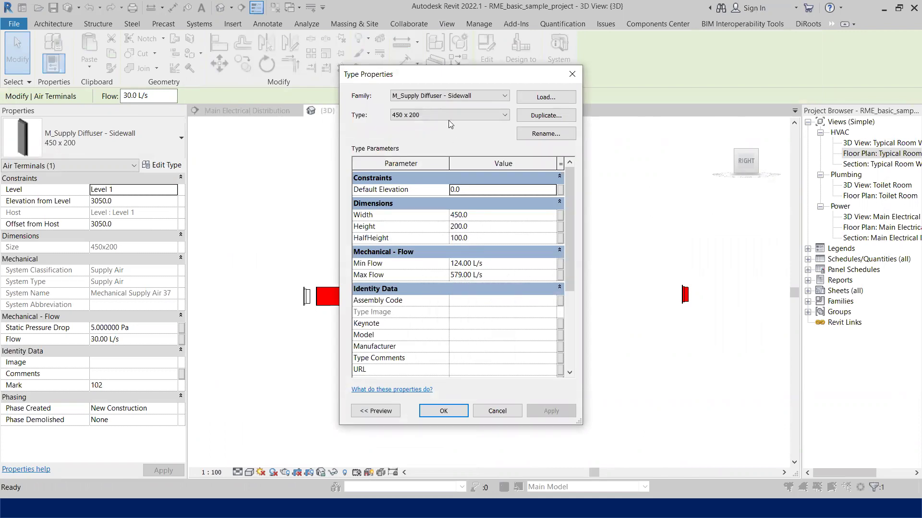
{"action": "left_click_drag", "start_coordinate": [633, 74], "coordinate": [633, 75]}
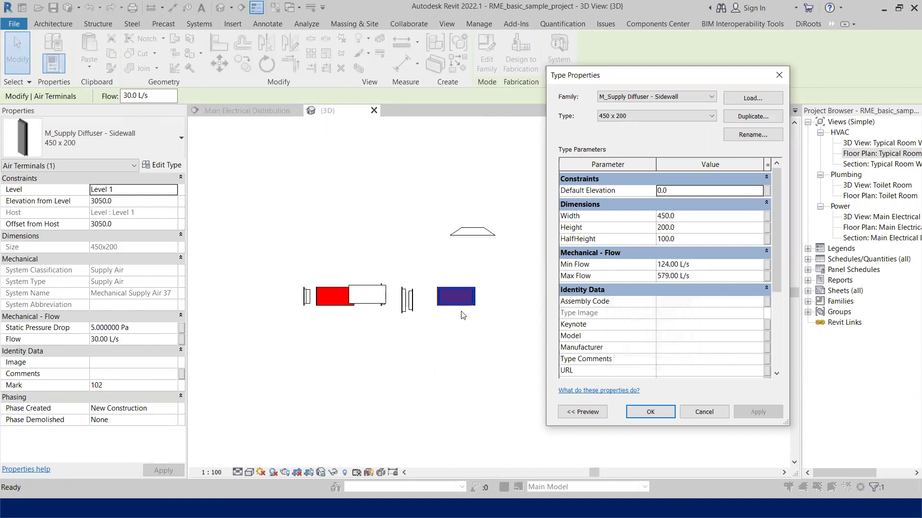
{"action": "left_click", "coordinate": [650, 411]}
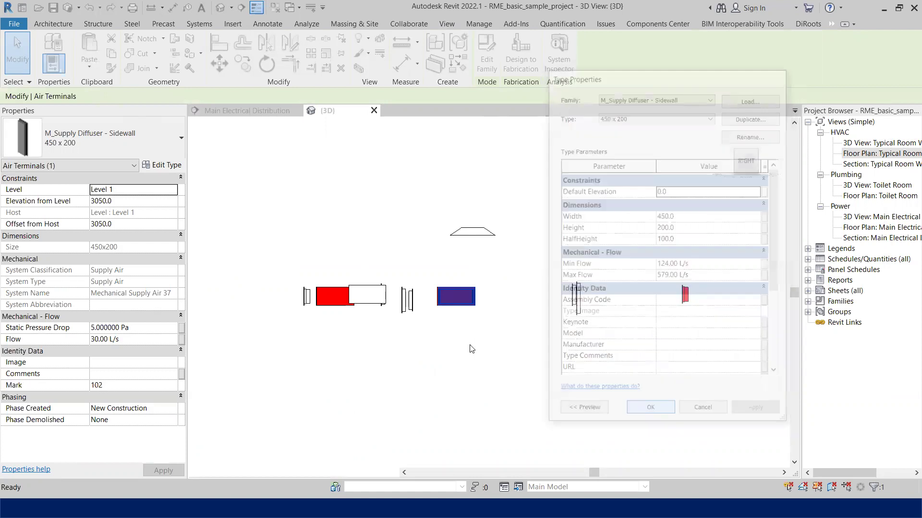
{"action": "left_click", "coordinate": [481, 360]}
{"action": "scroll", "coordinate": [481, 359], "scroll_direction": "down", "scroll_amount": 5}
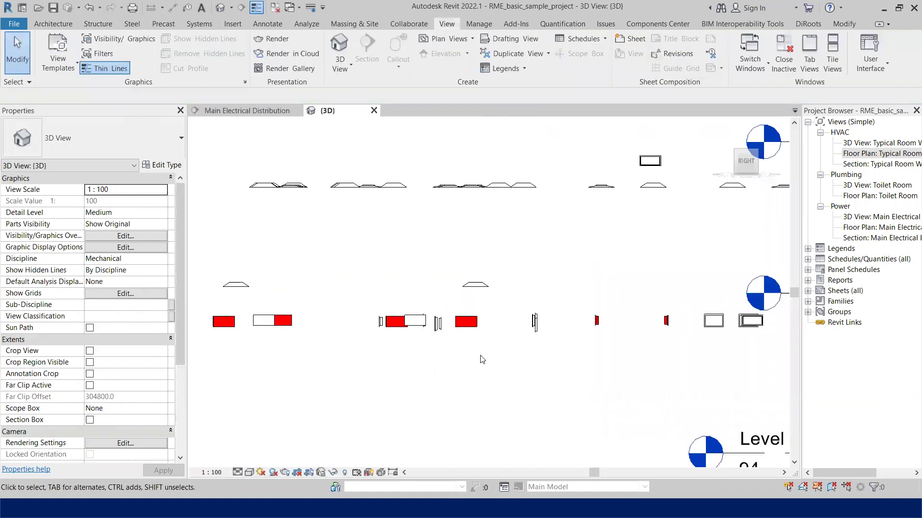
{"action": "middle_click_drag", "start_coordinate": [540, 379], "coordinate": [471, 351]}
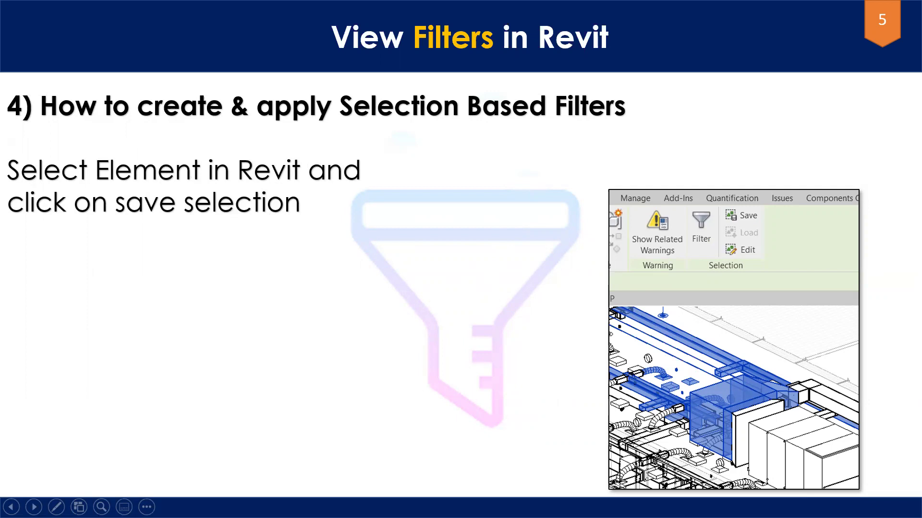
Step: Switch back to Revit, open the Typical Room WSHP floor plan and turn off its crop view
{"action": "left_click", "coordinate": [569, 508]}
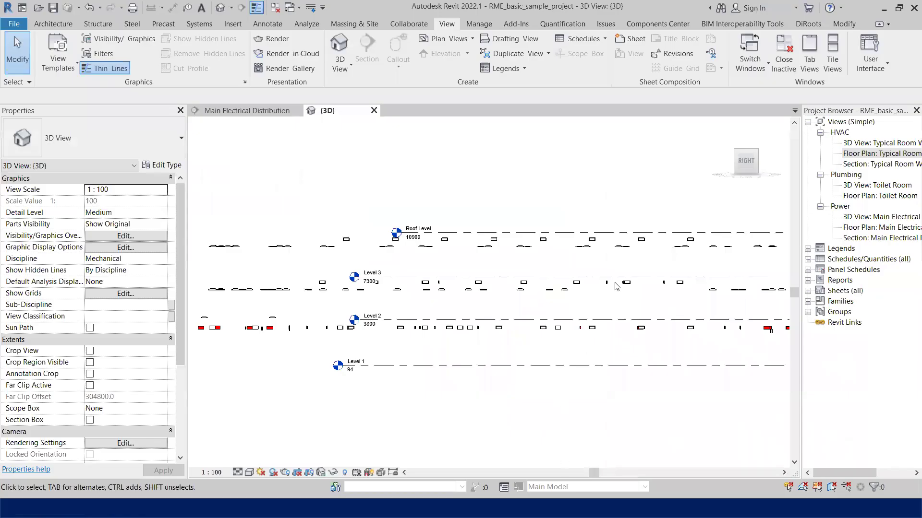
{"action": "double_click", "coordinate": [881, 153]}
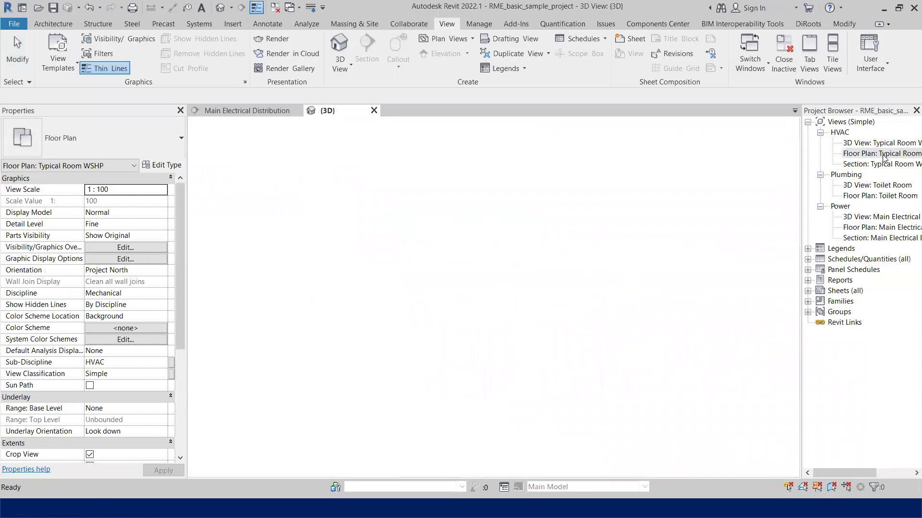
{"action": "scroll", "coordinate": [126, 316], "scroll_direction": "down", "scroll_amount": 5}
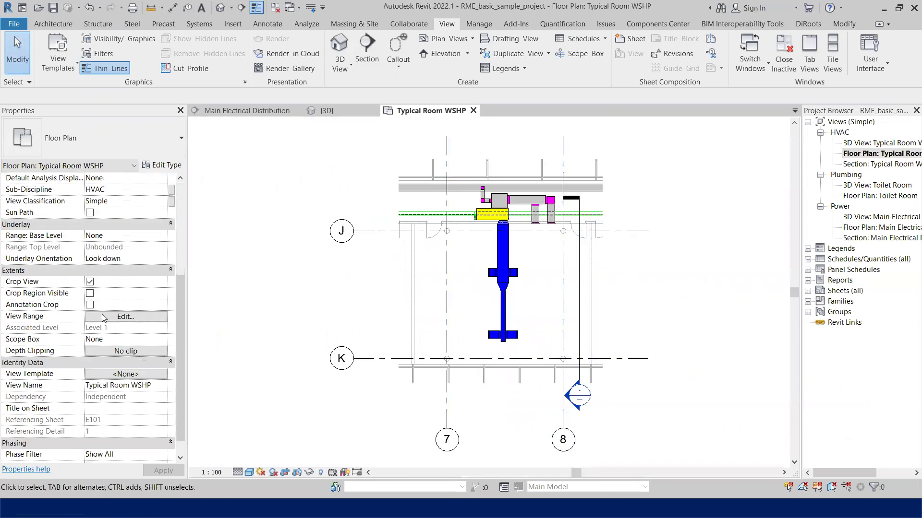
{"action": "left_click", "coordinate": [89, 282]}
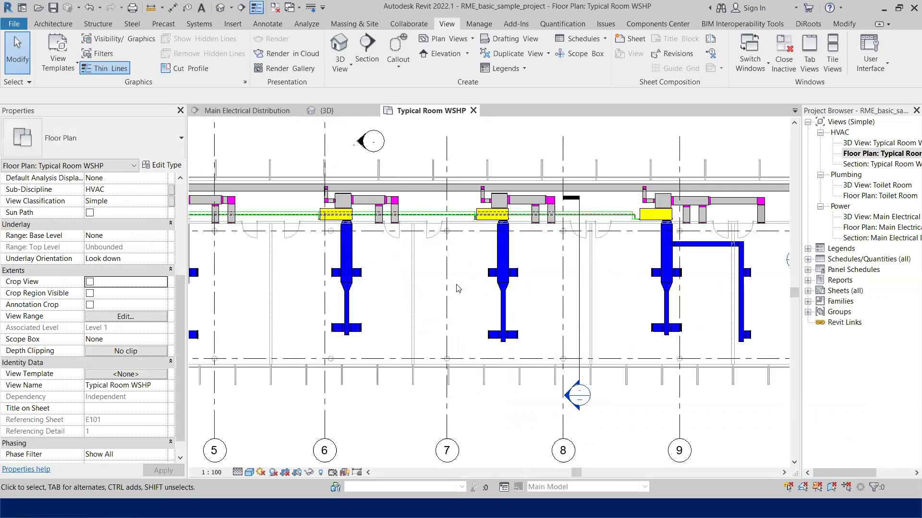
Step: Select six sidewall supply diffusers in the large room near the building's corner: two on the left duct, three below, and the lower right one
{"action": "scroll", "coordinate": [455, 259], "scroll_direction": "down", "scroll_amount": 5}
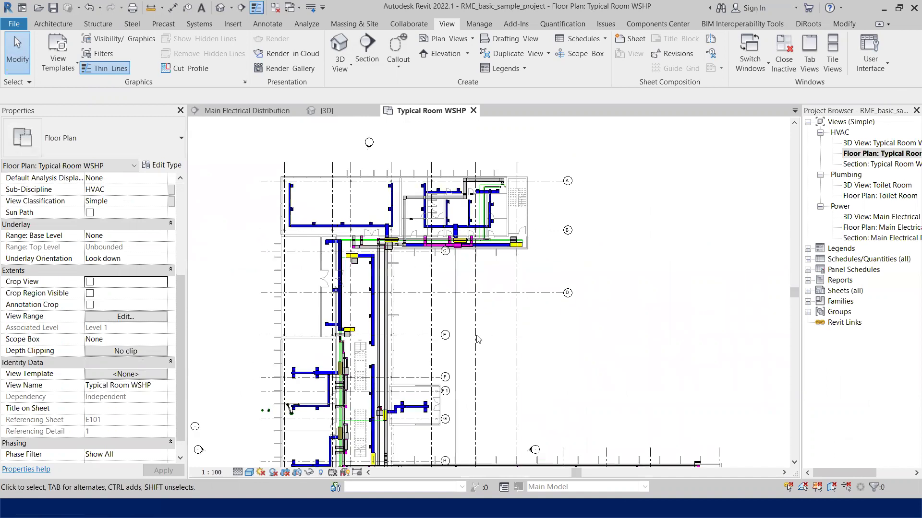
{"action": "scroll", "coordinate": [309, 233], "scroll_direction": "up", "scroll_amount": 5}
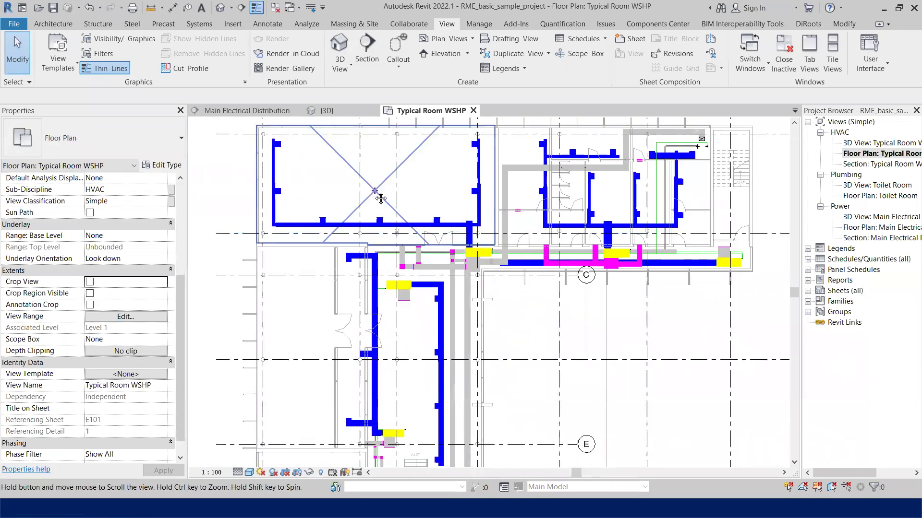
{"action": "scroll", "coordinate": [412, 240], "scroll_direction": "up", "scroll_amount": 2}
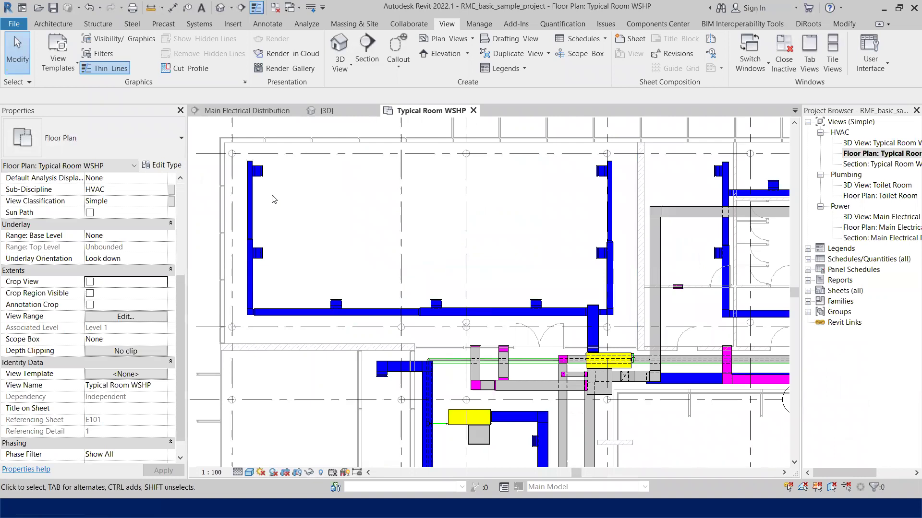
{"action": "left_click", "coordinate": [266, 177]}
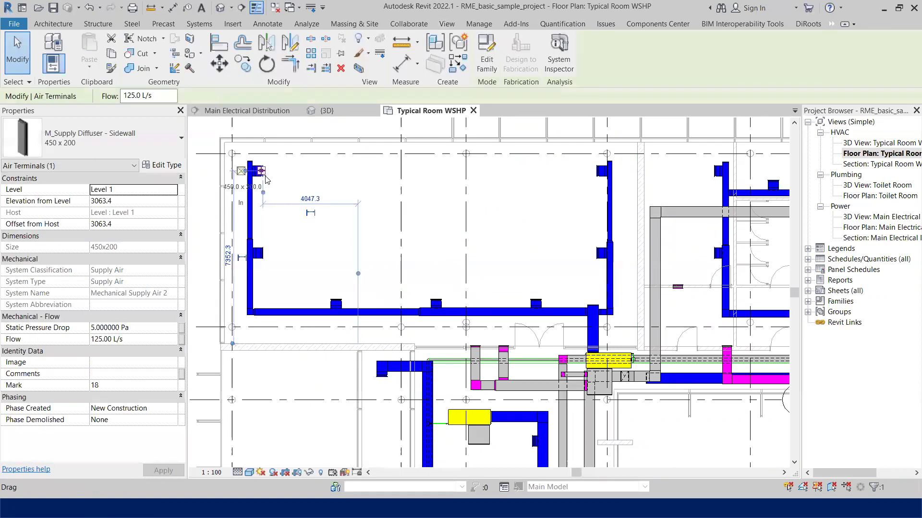
{"action": "left_click", "coordinate": [263, 258], "text": "ctrl"}
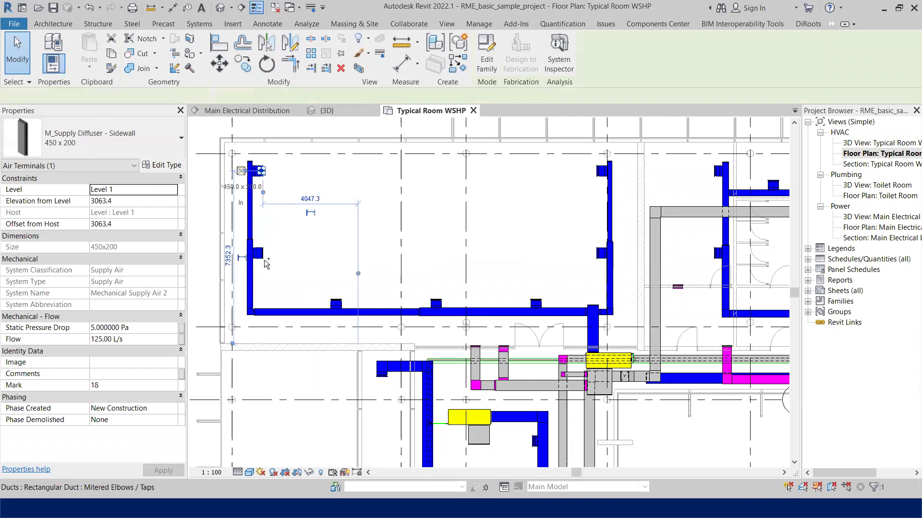
{"action": "left_click", "coordinate": [336, 304], "text": "ctrl"}
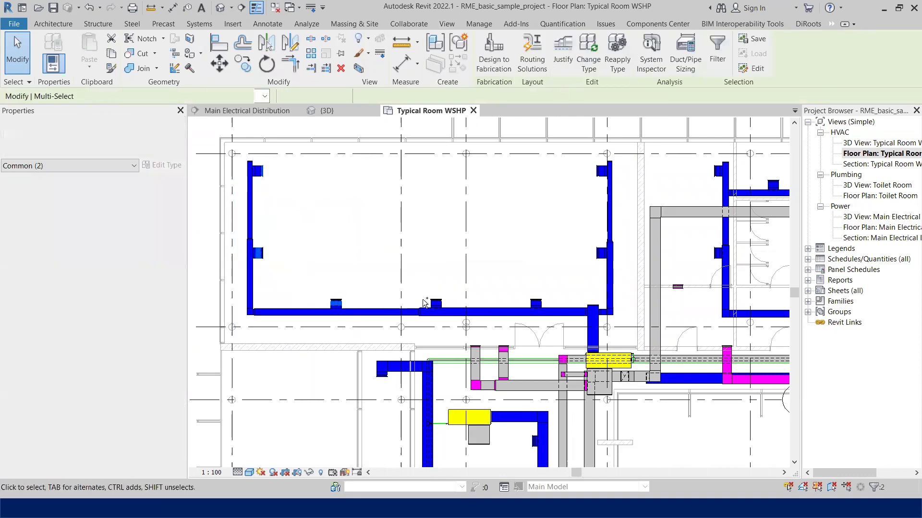
{"action": "left_click", "coordinate": [476, 312], "text": "ctrl"}
{"action": "scroll", "coordinate": [539, 298], "scroll_direction": "up", "scroll_amount": 5}
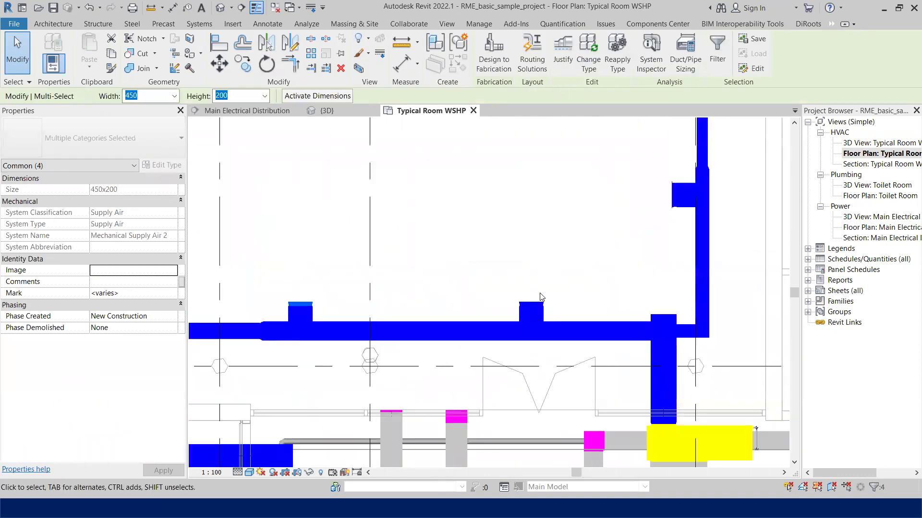
{"action": "left_click", "coordinate": [722, 211], "text": "ctrl"}
{"action": "left_click", "coordinate": [694, 188], "text": "ctrl"}
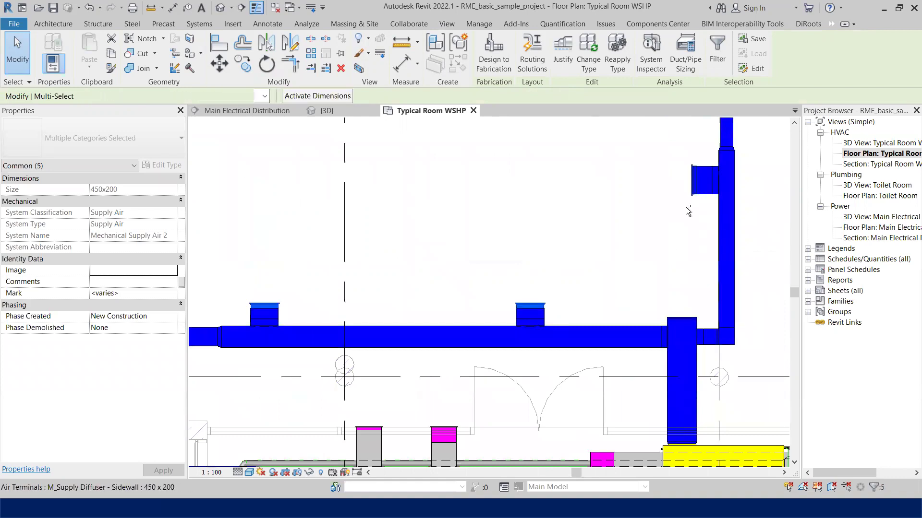
Step: Add the two rectangular return grilles on the room's lower wall to the selection
{"action": "scroll", "coordinate": [682, 288], "scroll_direction": "down", "scroll_amount": 3}
{"action": "scroll", "coordinate": [492, 292], "scroll_direction": "up", "scroll_amount": 5}
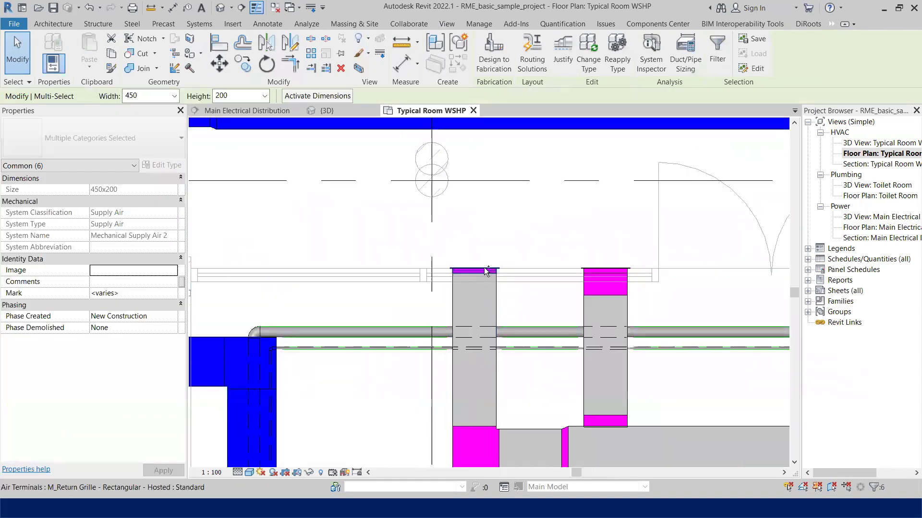
{"action": "left_click", "coordinate": [587, 273], "text": "ctrl"}
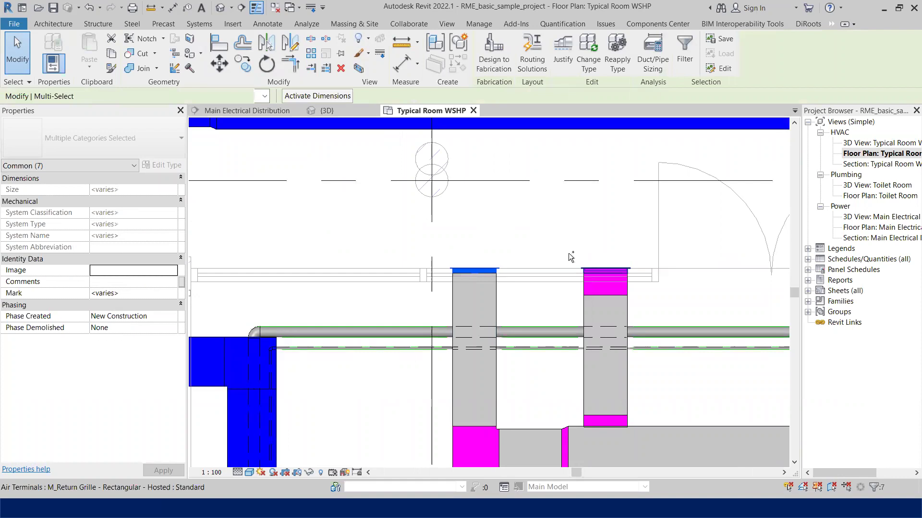
Step: Add the remaining supply diffuser at the upper end of the room's right-hand duct to the selection
{"action": "scroll", "coordinate": [569, 253], "scroll_direction": "down", "scroll_amount": 5}
{"action": "scroll", "coordinate": [520, 349], "scroll_direction": "up", "scroll_amount": 3}
{"action": "middle_click_drag", "start_coordinate": [519, 350], "coordinate": [503, 293]}
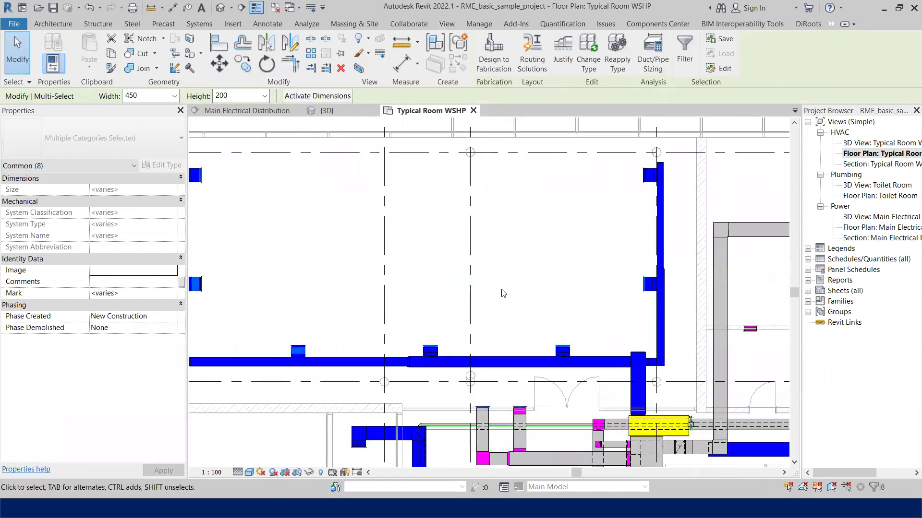
{"action": "scroll", "coordinate": [642, 182], "scroll_direction": "up", "scroll_amount": 3}
{"action": "left_click", "coordinate": [642, 185], "text": "ctrl"}
{"action": "scroll", "coordinate": [616, 318], "scroll_direction": "down", "scroll_amount": 4}
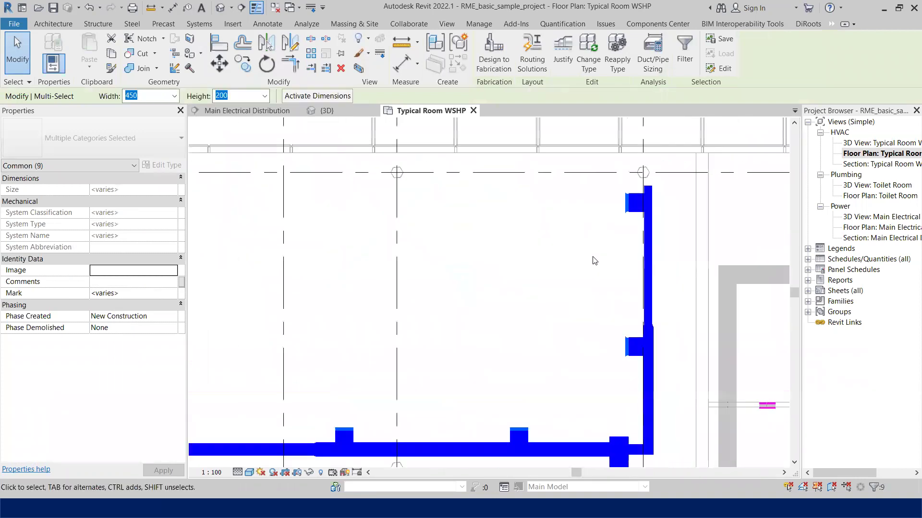
{"action": "middle_click_drag", "start_coordinate": [523, 276], "coordinate": [587, 266]}
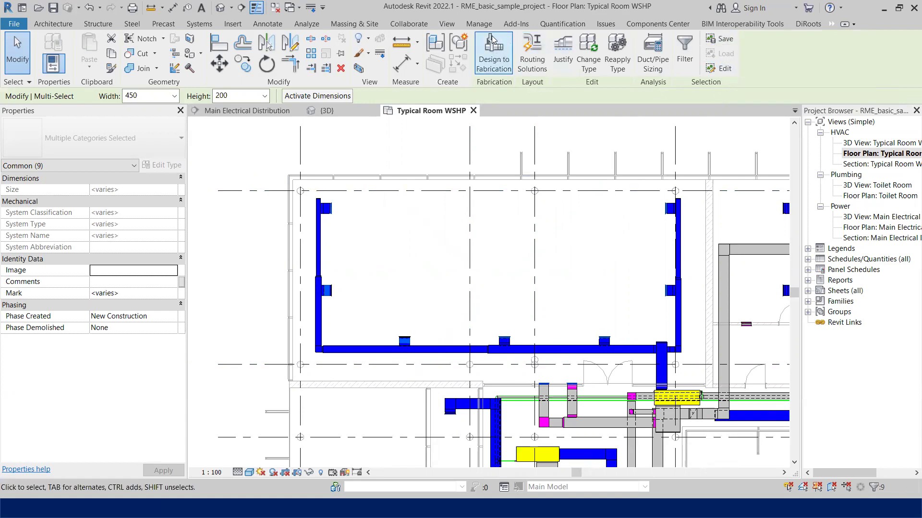
Step: Save the large room's current multi-element selection as a selection set named Level 1 AT and clear the selection
{"action": "left_click", "coordinate": [479, 24]}
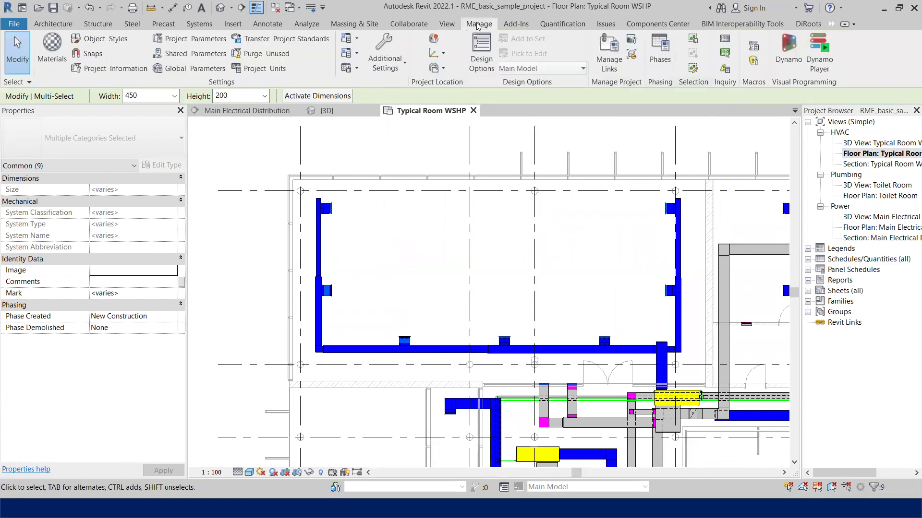
{"action": "left_click", "coordinate": [693, 47]}
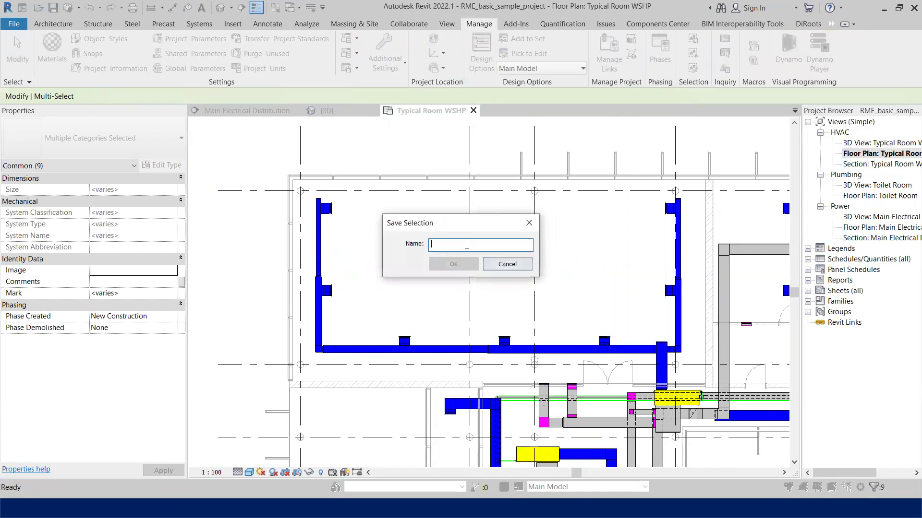
{"action": "type", "text": "Level 1 AT"}
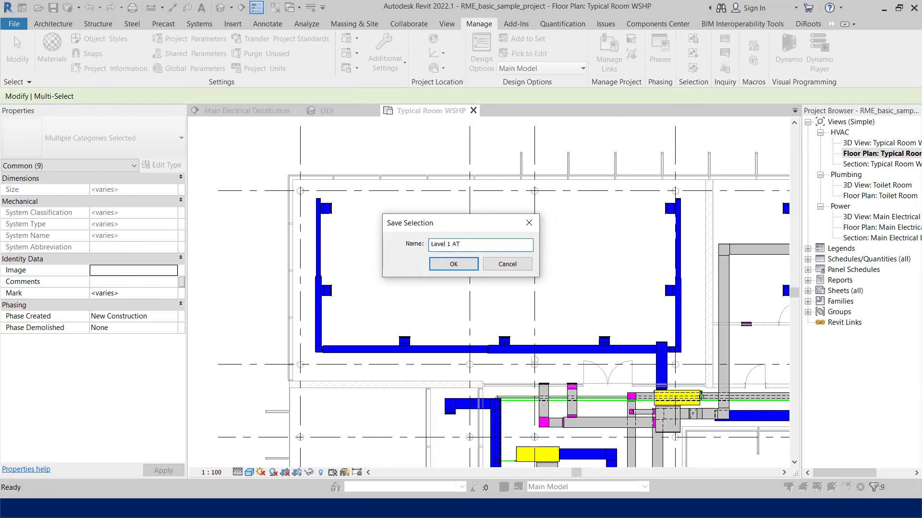
{"action": "left_click", "coordinate": [474, 264]}
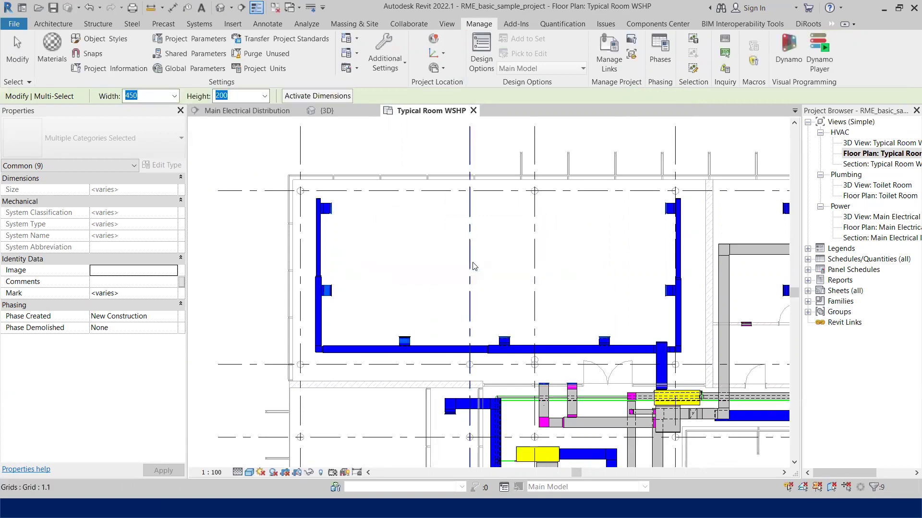
{"action": "scroll", "coordinate": [357, 306], "scroll_direction": "down", "scroll_amount": 5}
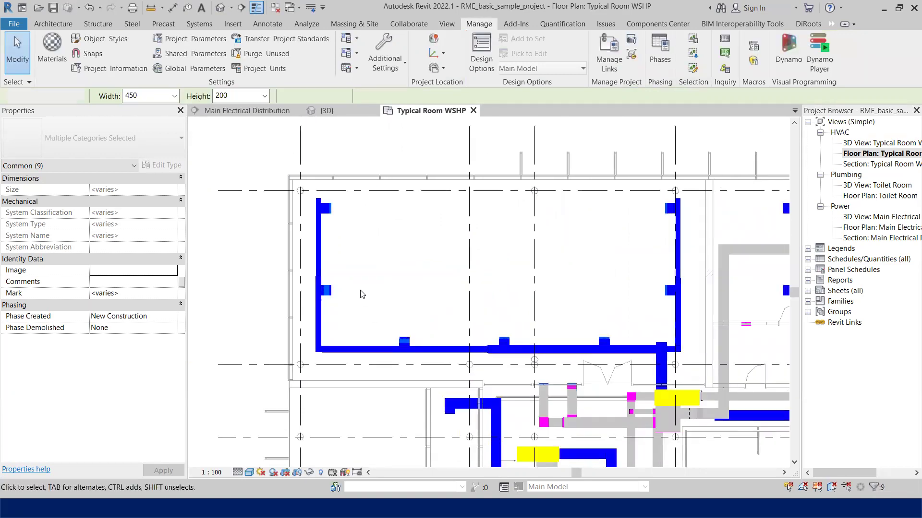
{"action": "key", "text": "Escape"}
Step: Load the saved Level 1 AT selection to check which elements it picks in the large room, and deselect them
{"action": "scroll", "coordinate": [435, 296], "scroll_direction": "up", "scroll_amount": 3}
{"action": "scroll", "coordinate": [428, 297], "scroll_direction": "down", "scroll_amount": 4}
{"action": "scroll", "coordinate": [429, 296], "scroll_direction": "up", "scroll_amount": 5}
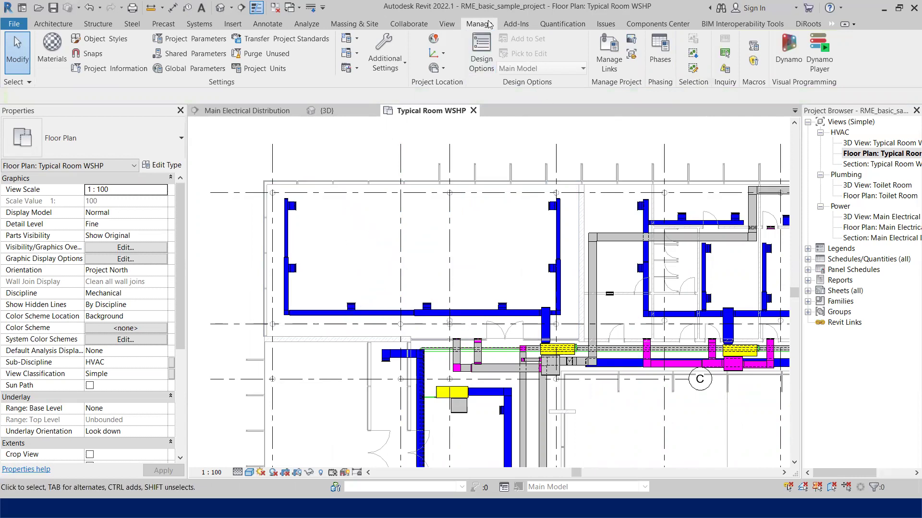
{"action": "left_click", "coordinate": [693, 54]}
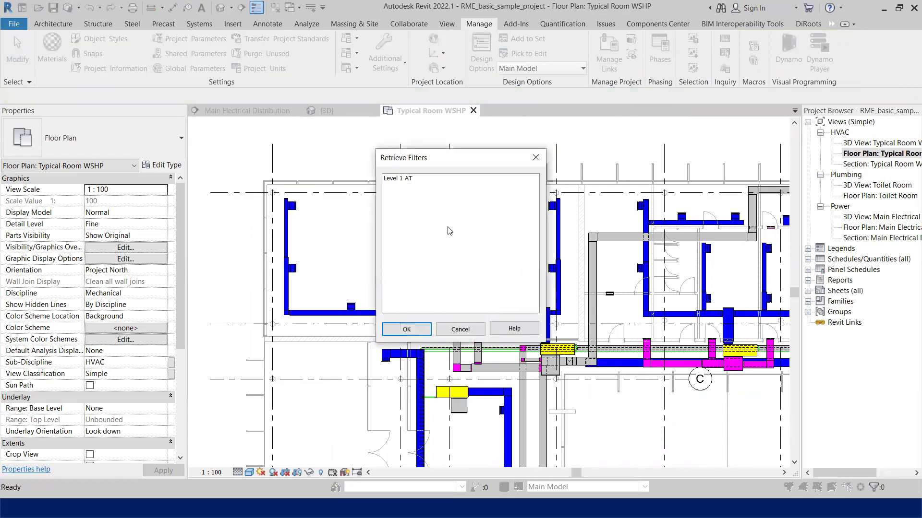
{"action": "left_click", "coordinate": [418, 178]}
{"action": "left_click_drag", "start_coordinate": [442, 161], "coordinate": [491, 146]}
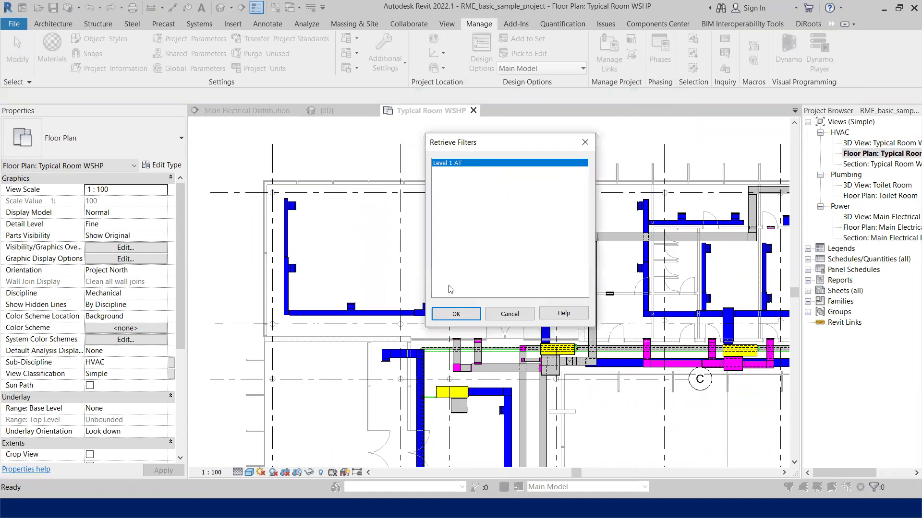
{"action": "left_click", "coordinate": [456, 314]}
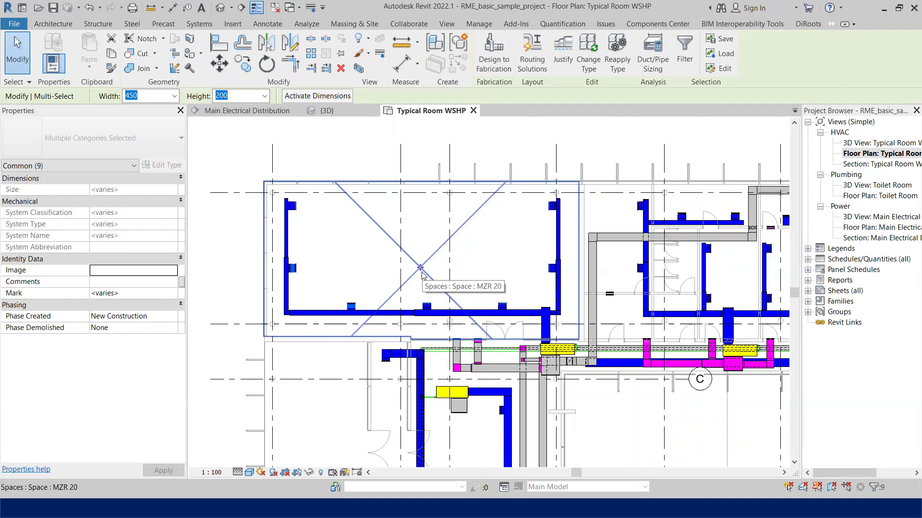
{"action": "left_click", "coordinate": [368, 162]}
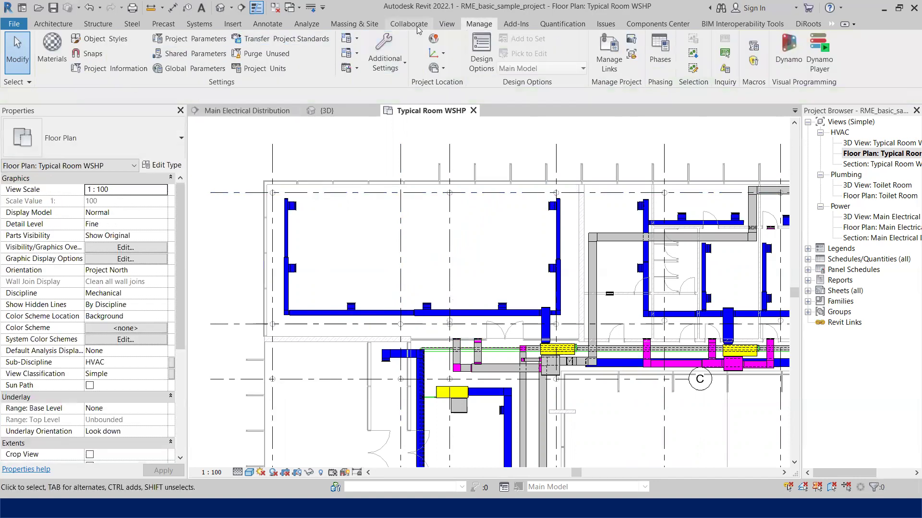
Step: Inspect the project's view filters for the Level 1 AT entry under the selection filters, and close the list
{"action": "left_click", "coordinate": [446, 25]}
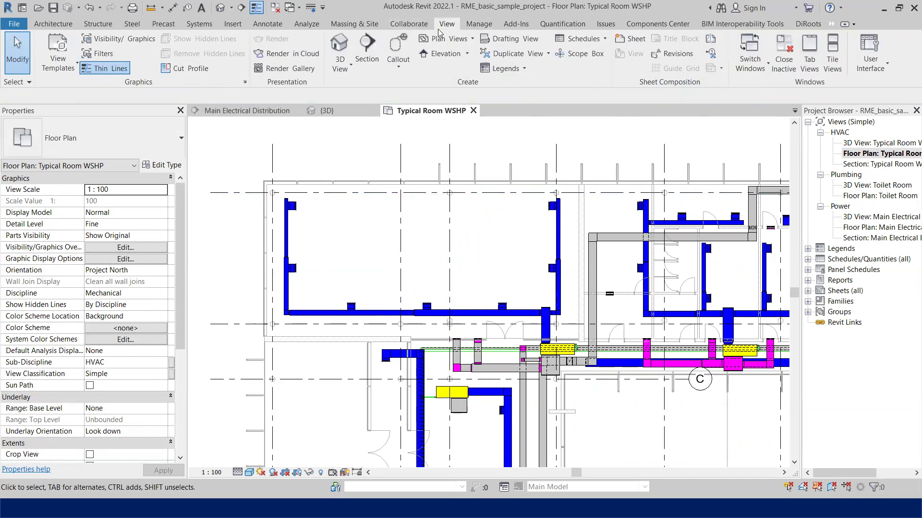
{"action": "left_click", "coordinate": [101, 55]}
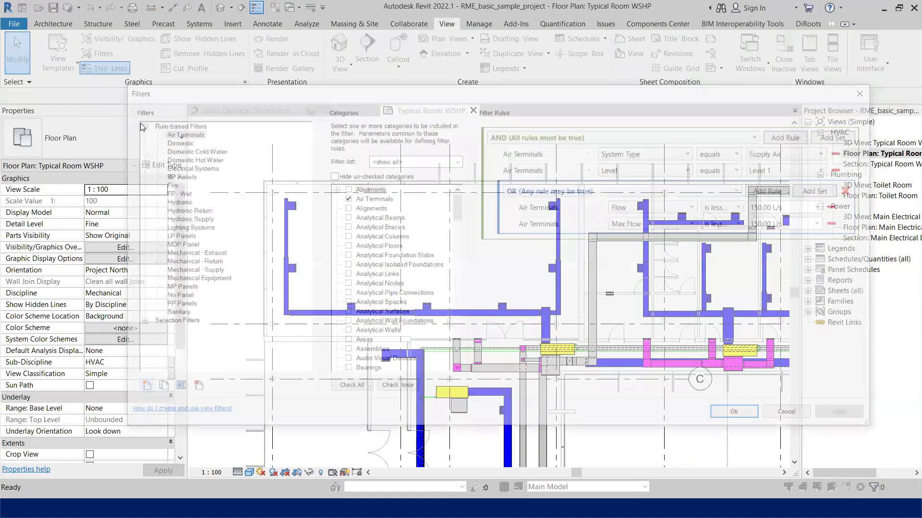
{"action": "double_click", "coordinate": [162, 125]}
{"action": "left_click", "coordinate": [137, 124]}
{"action": "left_click", "coordinate": [137, 124]}
{"action": "left_click", "coordinate": [161, 134]}
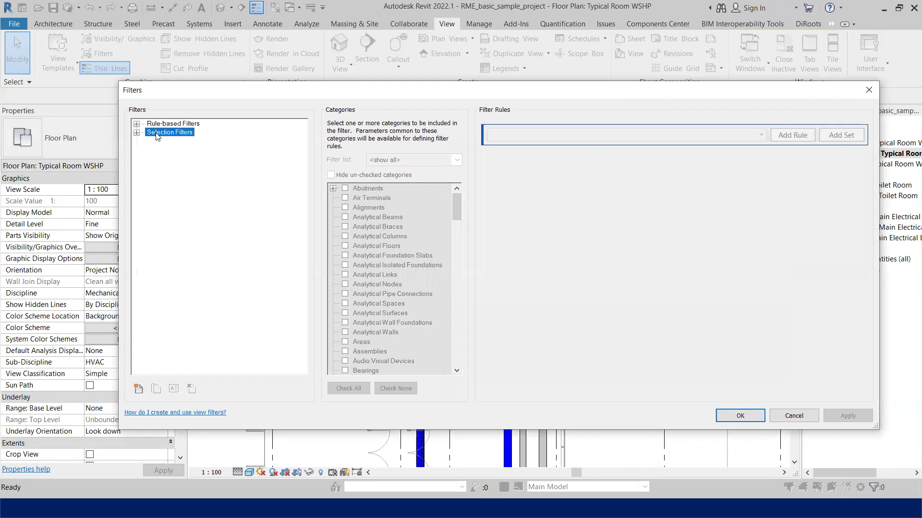
{"action": "left_click", "coordinate": [137, 132]}
{"action": "left_click", "coordinate": [176, 141]}
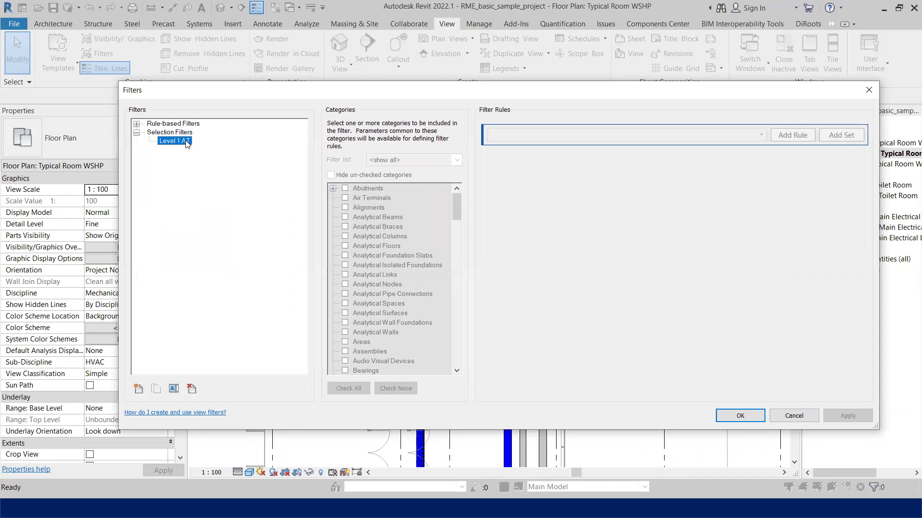
{"action": "left_click", "coordinate": [739, 416]}
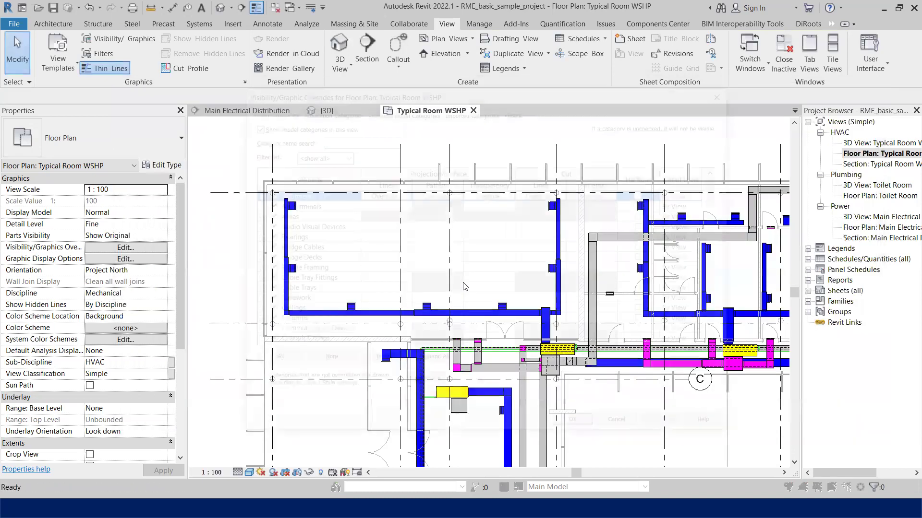
Step: Remove the Mechanical - Return, Mechanical - Exhaust and Mechanical - Supply filters from the Typical Room WSHP plan's graphic overrides
{"action": "key", "text": "v"}
{"action": "key", "text": "g"}
{"action": "left_click", "coordinate": [514, 110]}
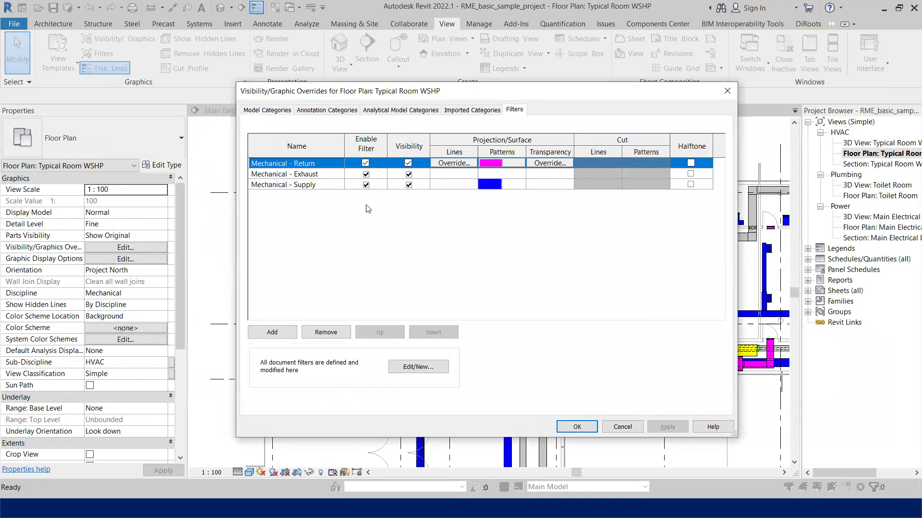
{"action": "left_click", "coordinate": [328, 333]}
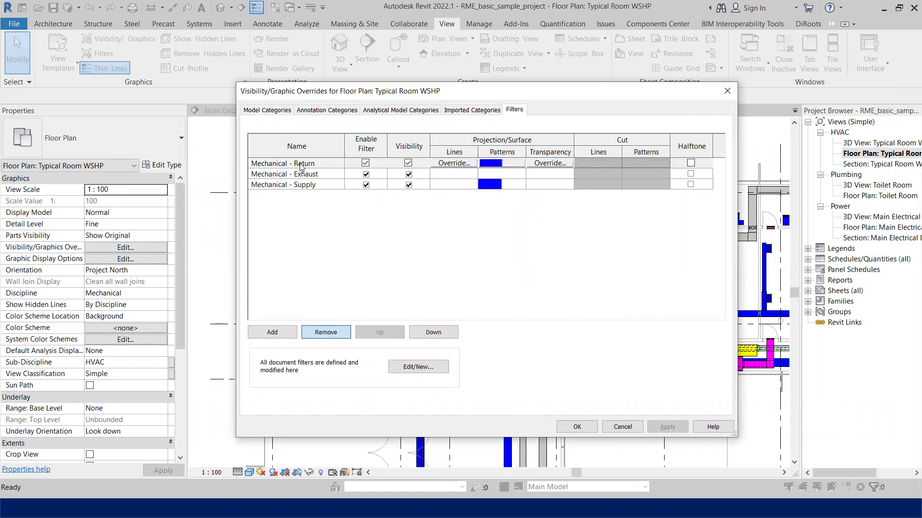
{"action": "left_click", "coordinate": [326, 333]}
Step: Add the Level 1 AT selection filter to the floor plan's graphic overrides and apply the changes
{"action": "left_click", "coordinate": [272, 332]}
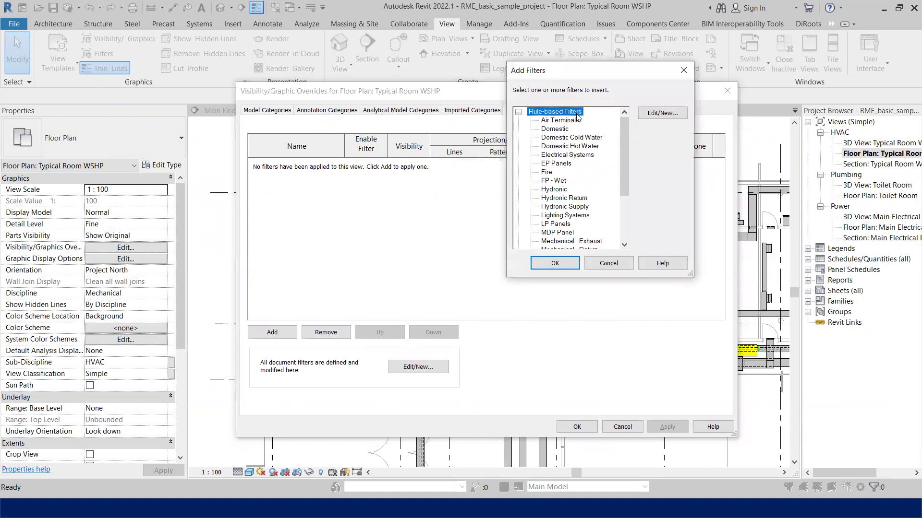
{"action": "left_click_drag", "start_coordinate": [552, 73], "coordinate": [539, 72]}
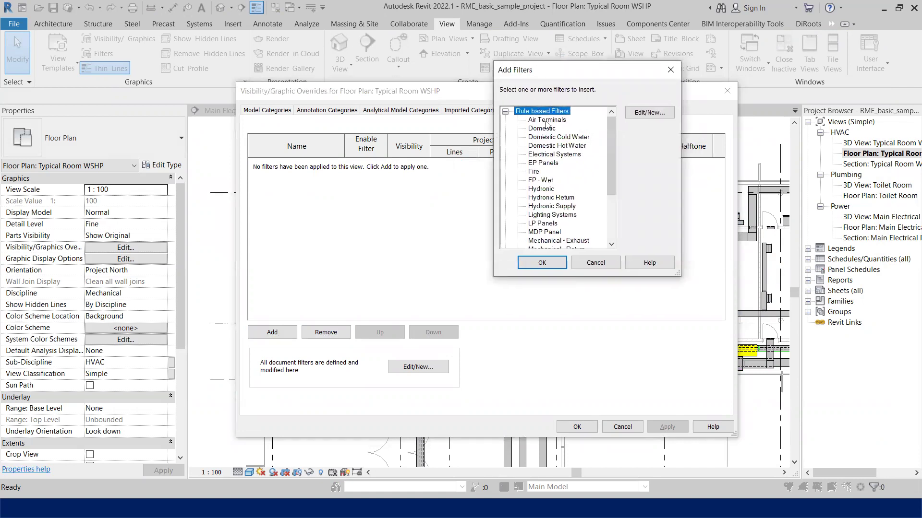
{"action": "left_click", "coordinate": [505, 111]}
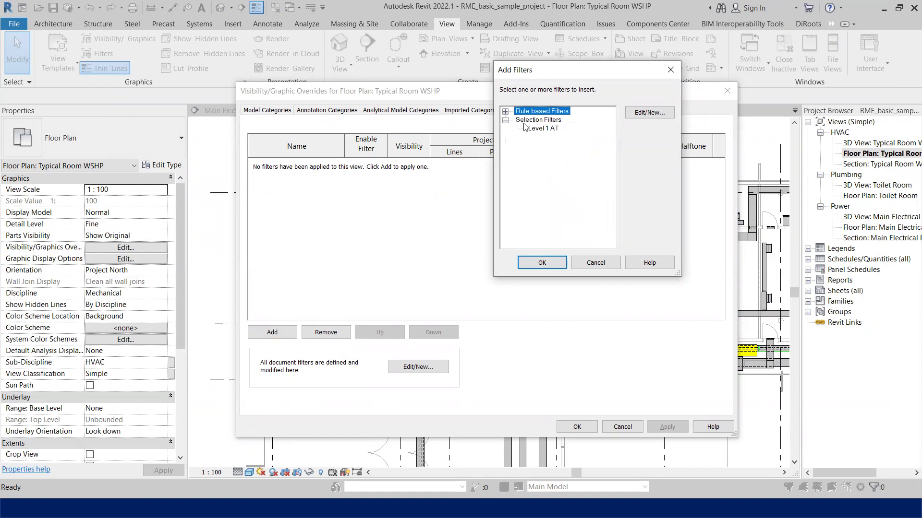
{"action": "left_click", "coordinate": [505, 121]}
{"action": "left_click_drag", "start_coordinate": [526, 72], "coordinate": [455, 71]}
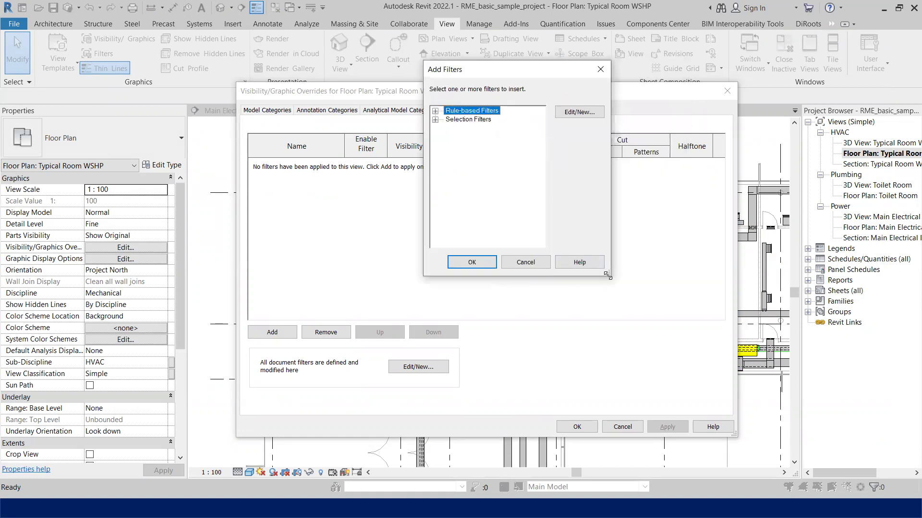
{"action": "left_click_drag", "start_coordinate": [607, 276], "coordinate": [748, 356]}
{"action": "left_click", "coordinate": [458, 120]}
{"action": "left_click", "coordinate": [435, 120]}
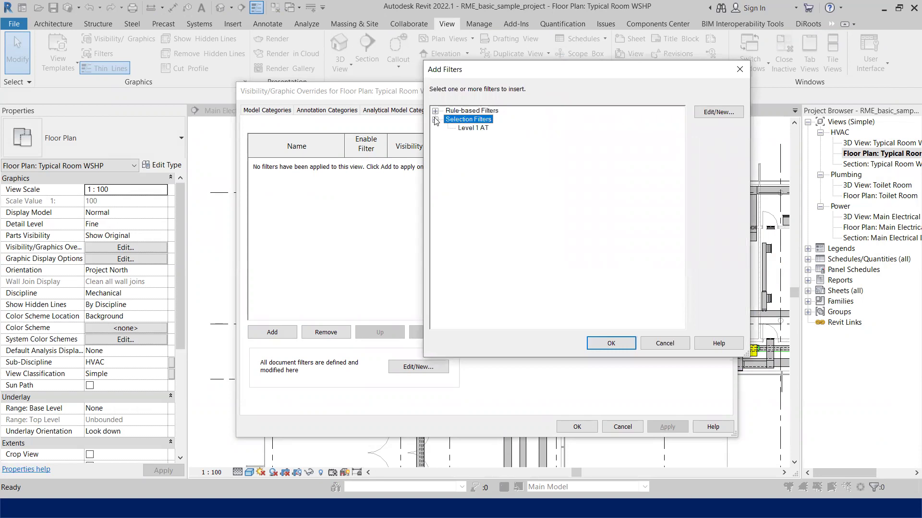
{"action": "left_click", "coordinate": [468, 128]}
{"action": "left_click", "coordinate": [609, 343]}
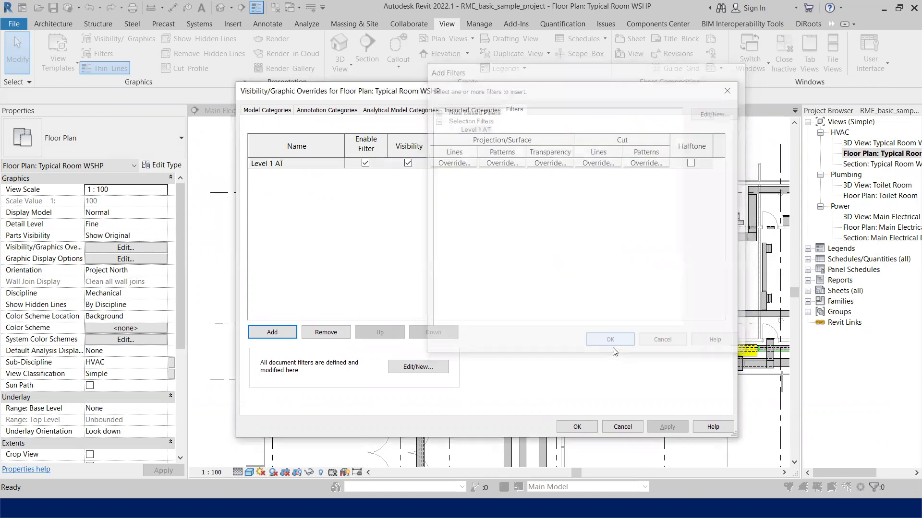
{"action": "left_click", "coordinate": [577, 426]}
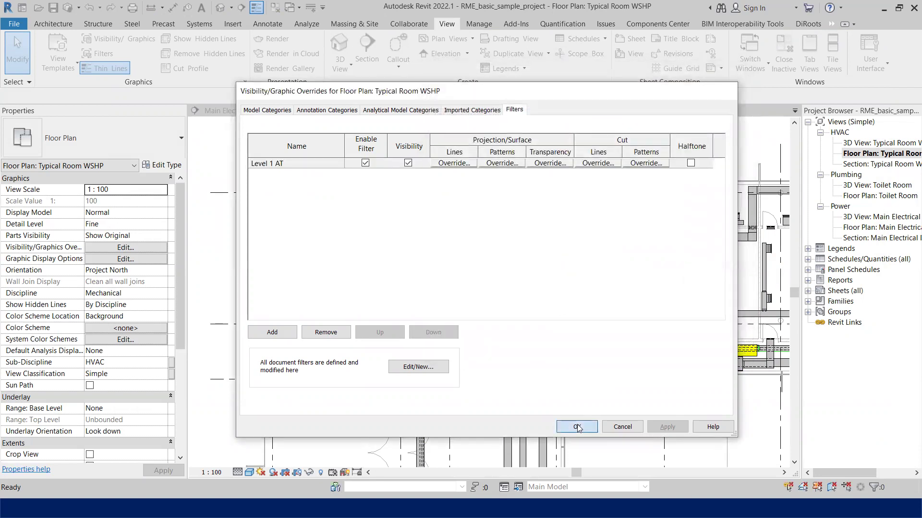
Step: Turn off the Level 1 AT filter's visibility in the floor plan and inspect the duct takeoffs in the large room
{"action": "scroll", "coordinate": [296, 223], "scroll_direction": "up", "scroll_amount": 2}
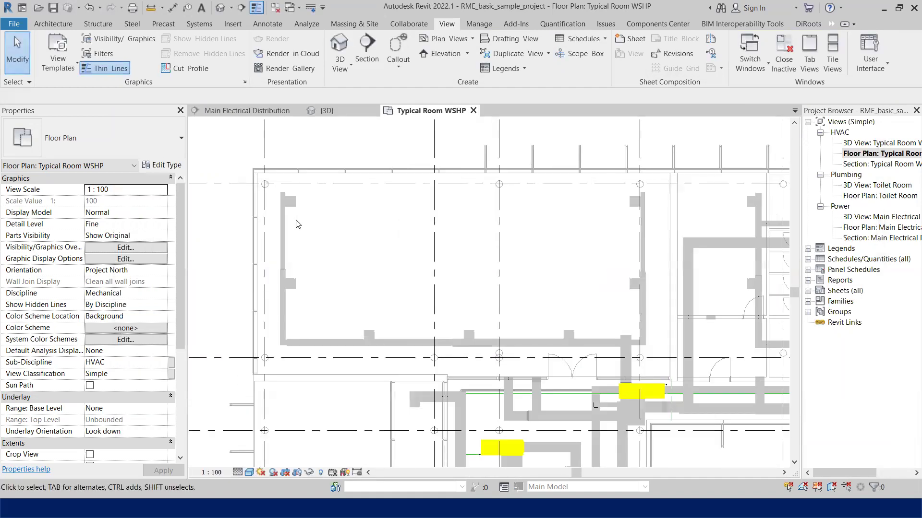
{"action": "key", "text": "v"}
{"action": "key", "text": "v"}
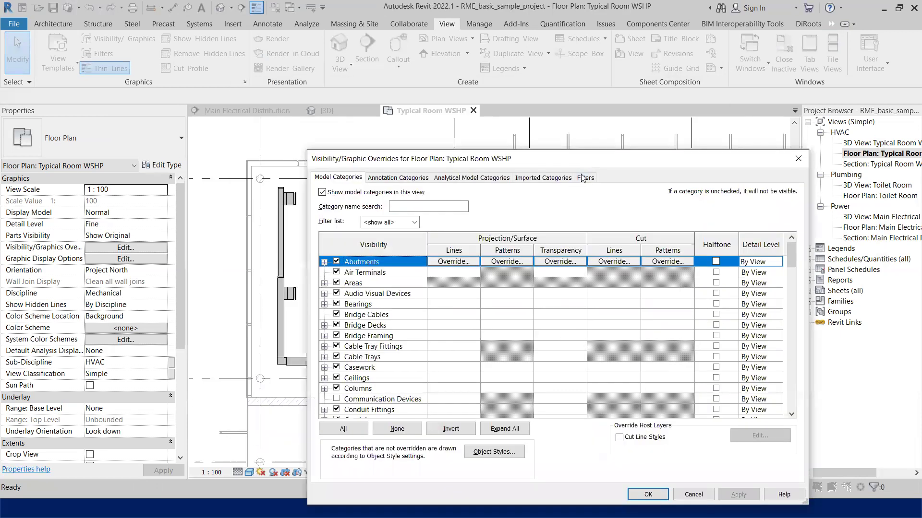
{"action": "left_click", "coordinate": [583, 178]}
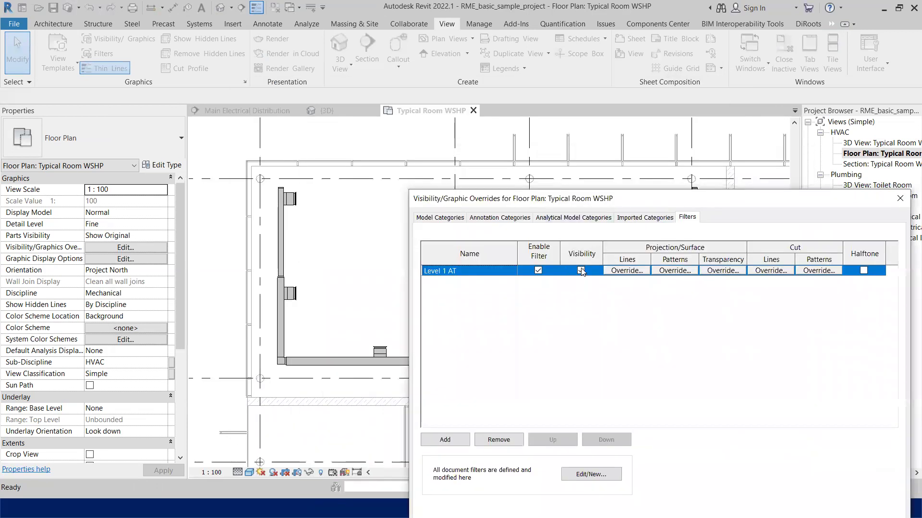
{"action": "left_click", "coordinate": [581, 270]}
{"action": "left_click", "coordinate": [579, 272]}
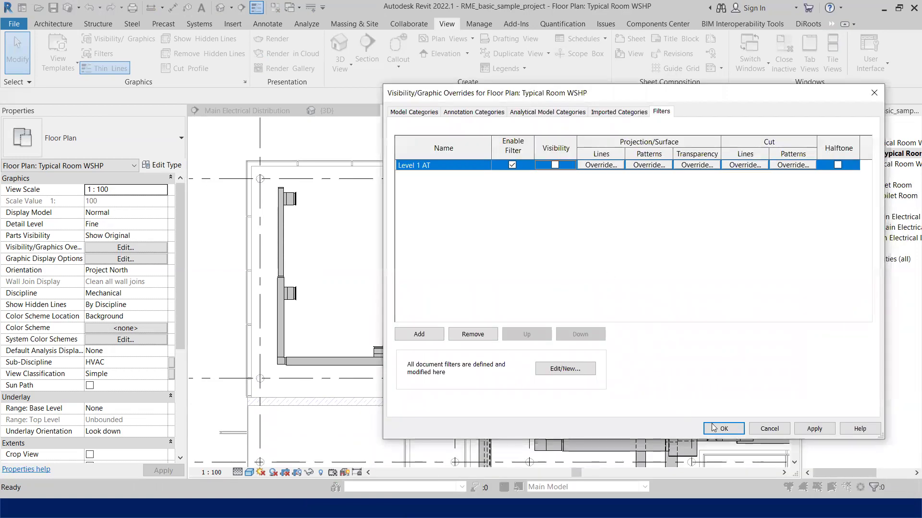
{"action": "left_click", "coordinate": [724, 429]}
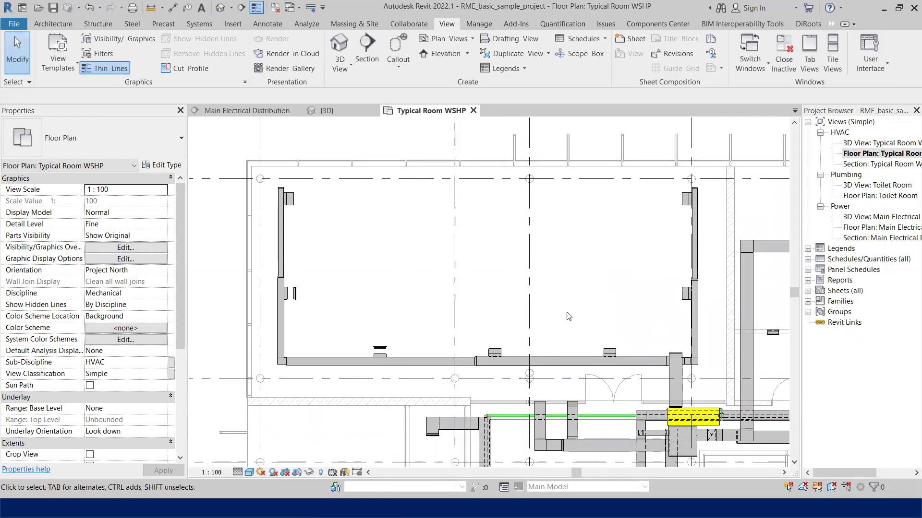
{"action": "scroll", "coordinate": [296, 293], "scroll_direction": "up", "scroll_amount": 4}
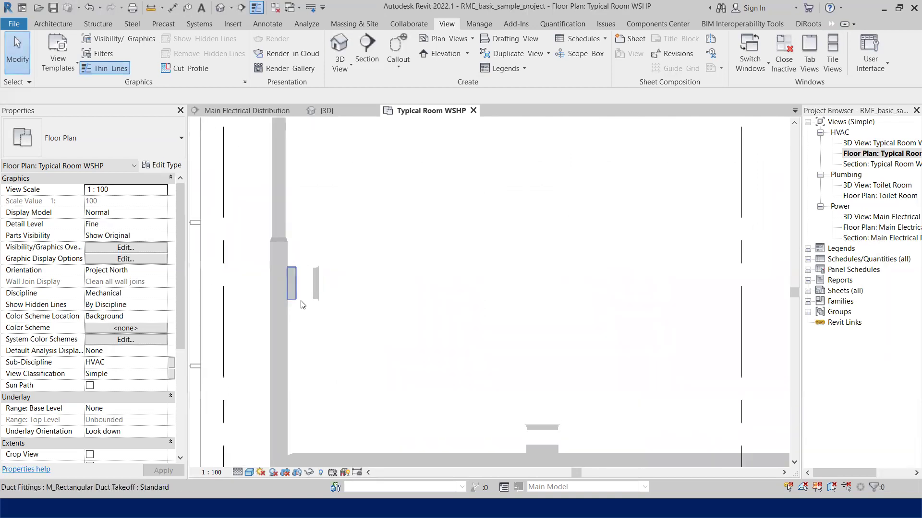
{"action": "scroll", "coordinate": [302, 293], "scroll_direction": "down", "scroll_amount": 4}
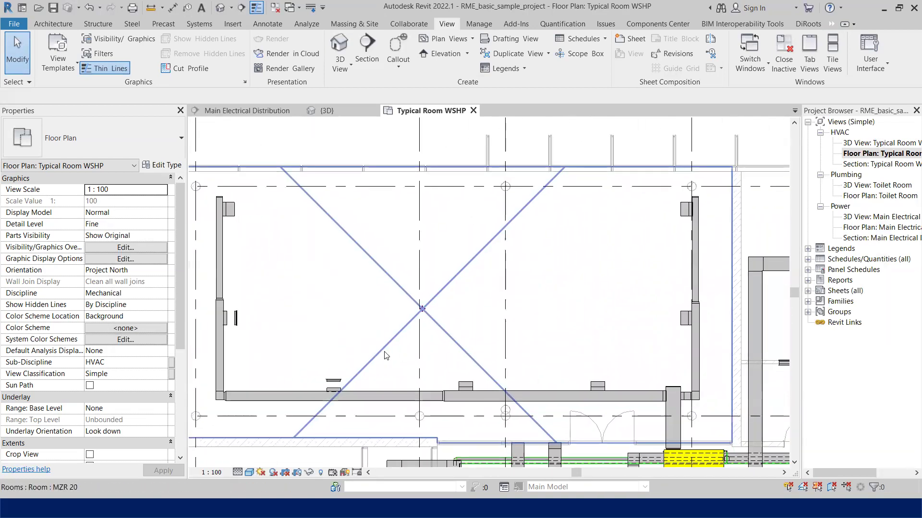
Step: Turn the Level 1 AT filter's visibility back on in the floor plan's graphic overrides
{"action": "key", "text": "v"}
{"action": "key", "text": "g"}
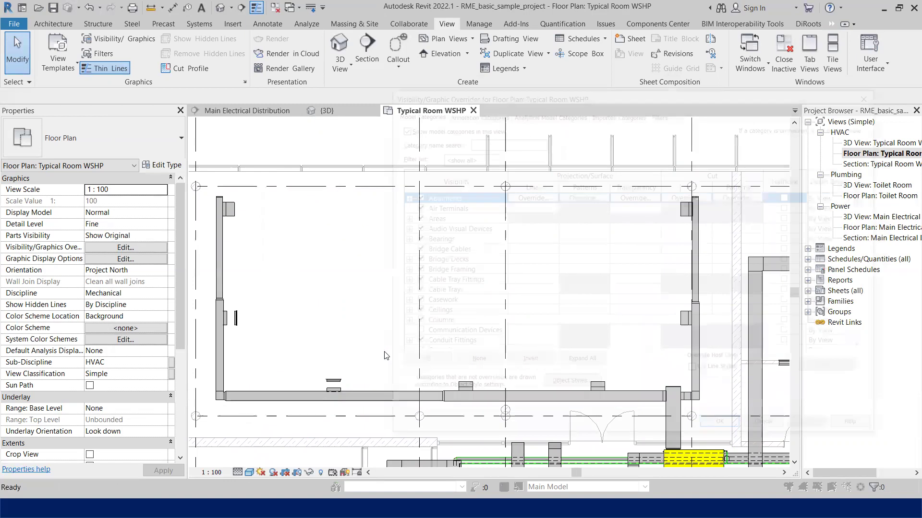
{"action": "left_click", "coordinate": [660, 112]}
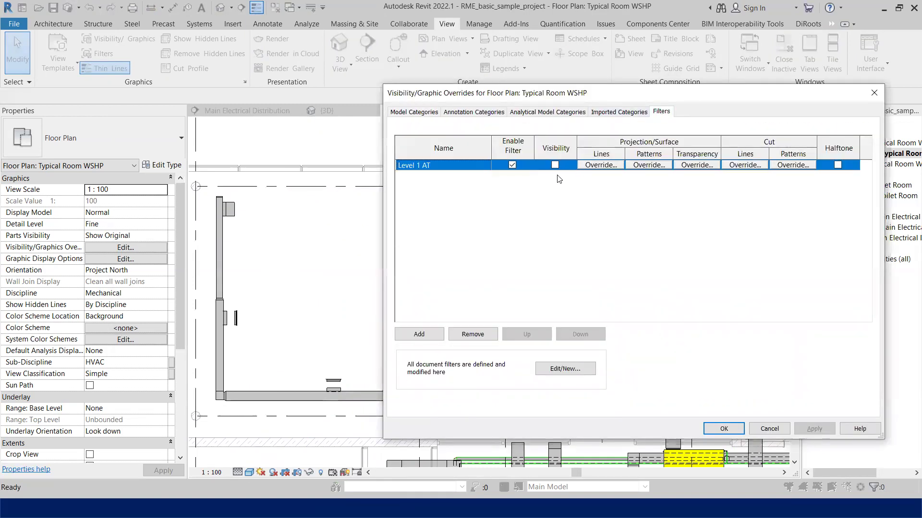
{"action": "left_click", "coordinate": [555, 165]}
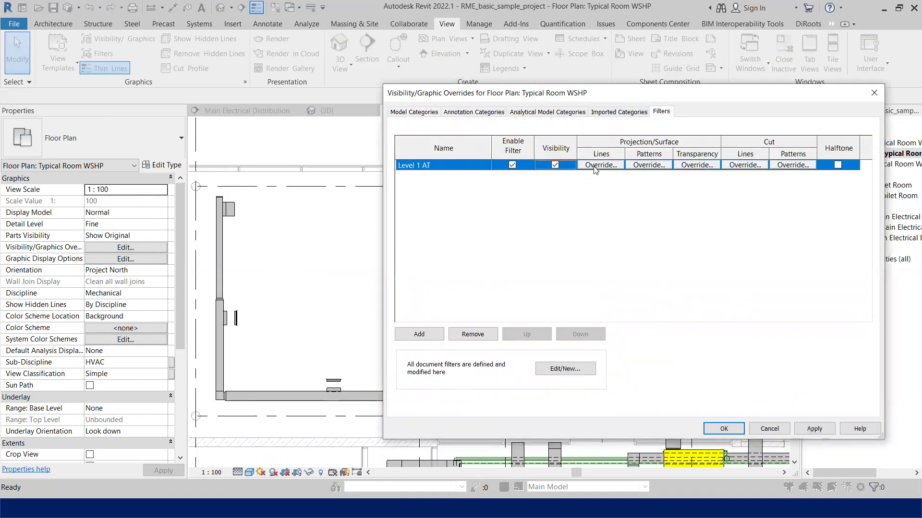
Step: Override the Level 1 AT filter's projection/surface foreground pattern with a red solid fill and apply the overrides to the plan
{"action": "left_click", "coordinate": [645, 165]}
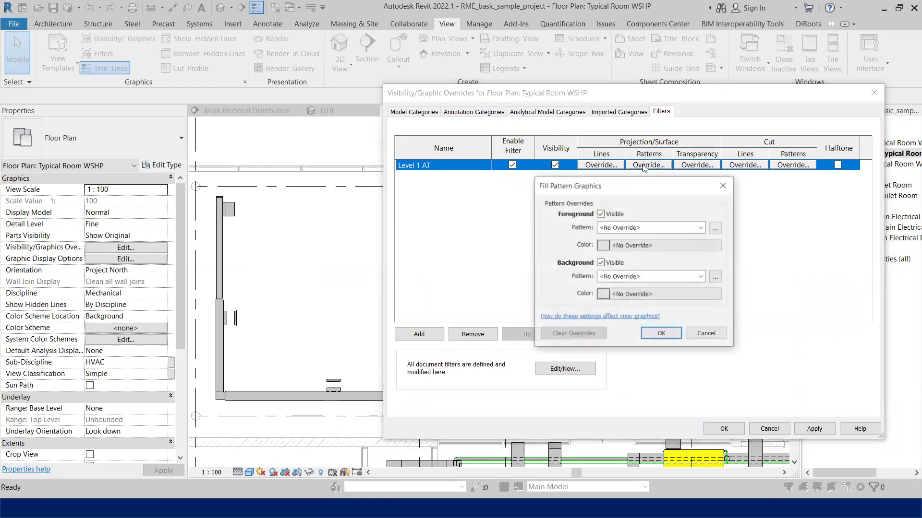
{"action": "left_click", "coordinate": [634, 227]}
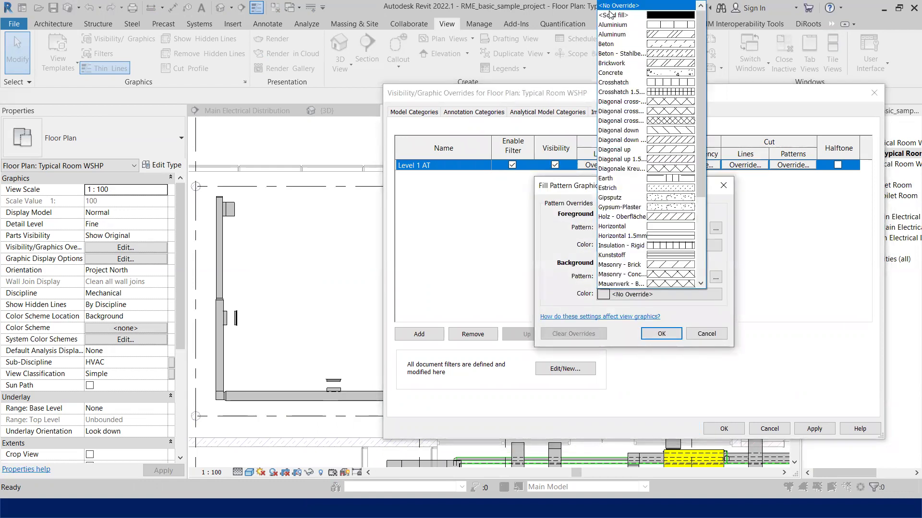
{"action": "left_click", "coordinate": [613, 15]}
{"action": "left_click", "coordinate": [621, 250]}
{"action": "left_click", "coordinate": [530, 277]}
{"action": "left_click", "coordinate": [669, 368]}
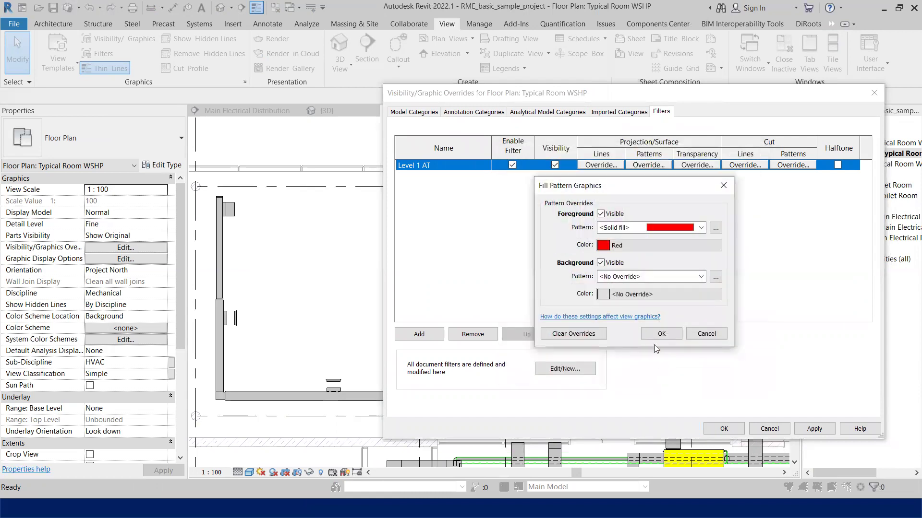
{"action": "left_click", "coordinate": [655, 335]}
{"action": "left_click", "coordinate": [723, 428]}
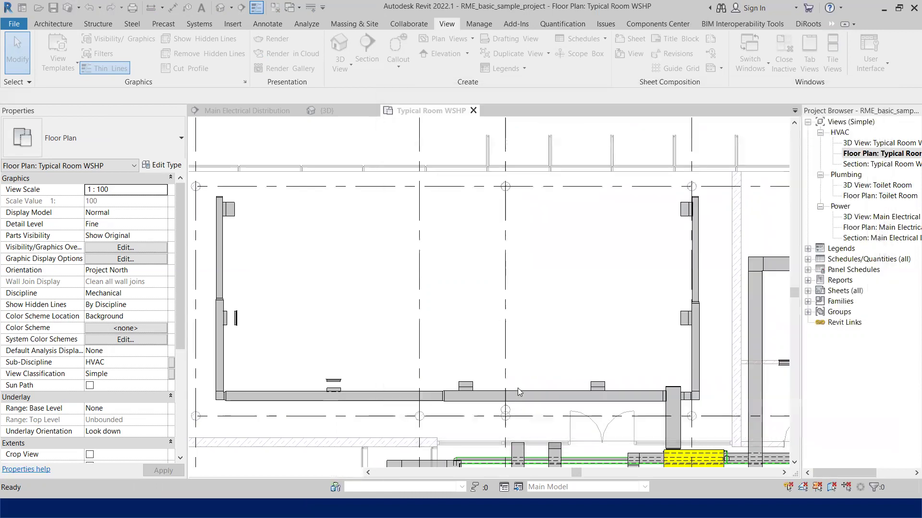
Step: Examine the air terminals in the large room up close and compare them with the rest of the floor plan
{"action": "scroll", "coordinate": [271, 214], "scroll_direction": "up", "scroll_amount": 5}
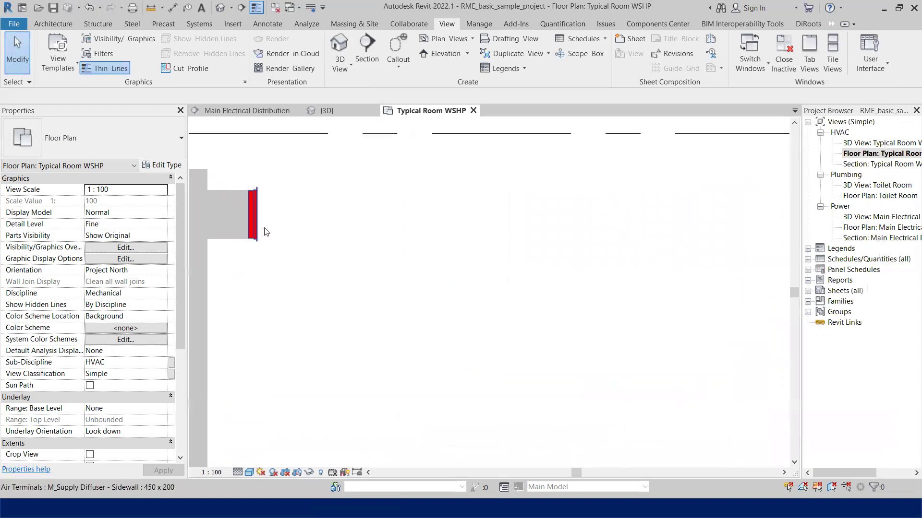
{"action": "scroll", "coordinate": [302, 312], "scroll_direction": "down", "scroll_amount": 6}
{"action": "middle_click_drag", "start_coordinate": [288, 334], "coordinate": [135, 338]}
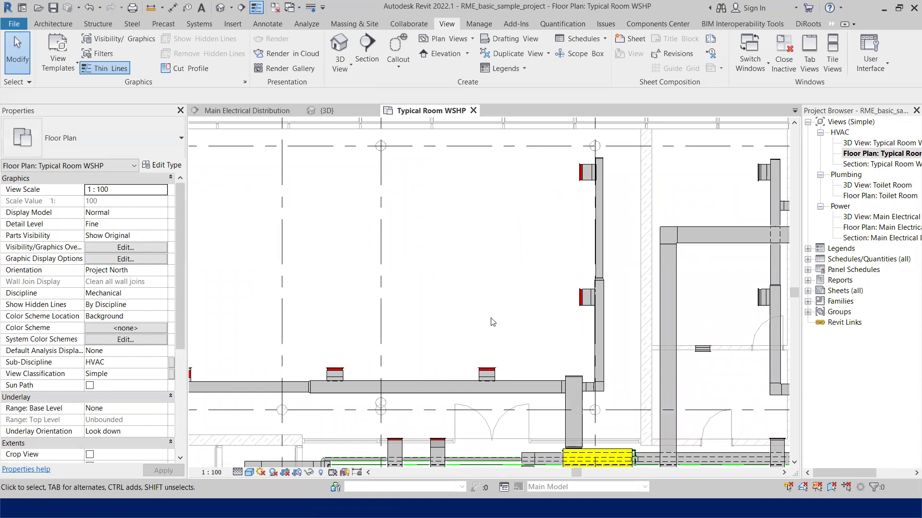
{"action": "scroll", "coordinate": [492, 321], "scroll_direction": "down", "scroll_amount": 5}
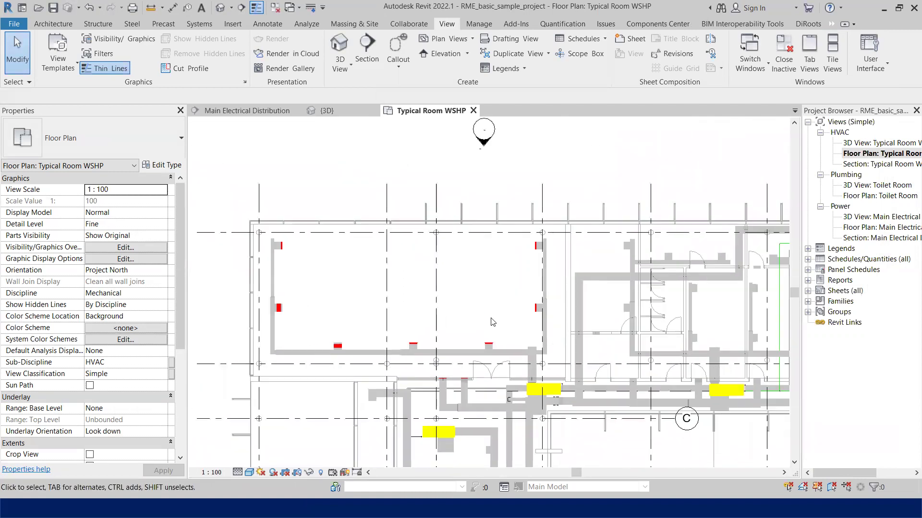
{"action": "middle_click_drag", "start_coordinate": [580, 427], "coordinate": [483, 354]}
{"action": "scroll", "coordinate": [539, 350], "scroll_direction": "down", "scroll_amount": 2}
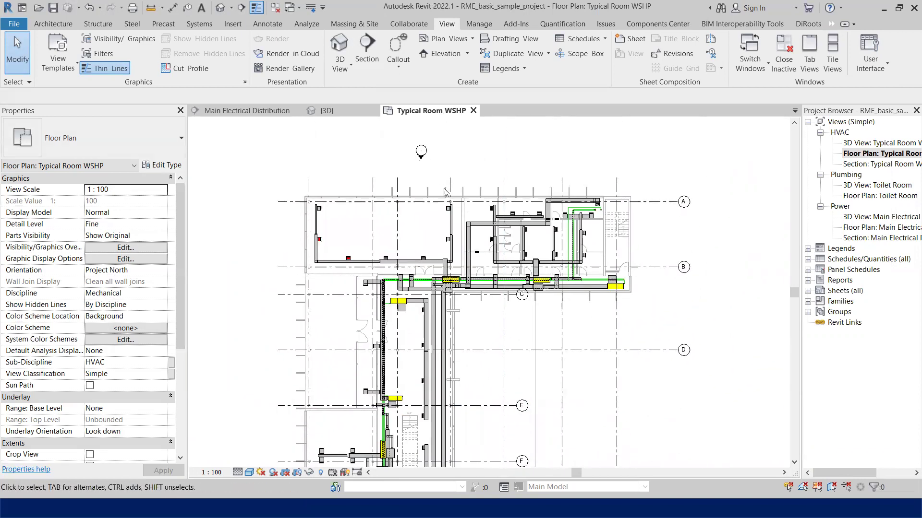